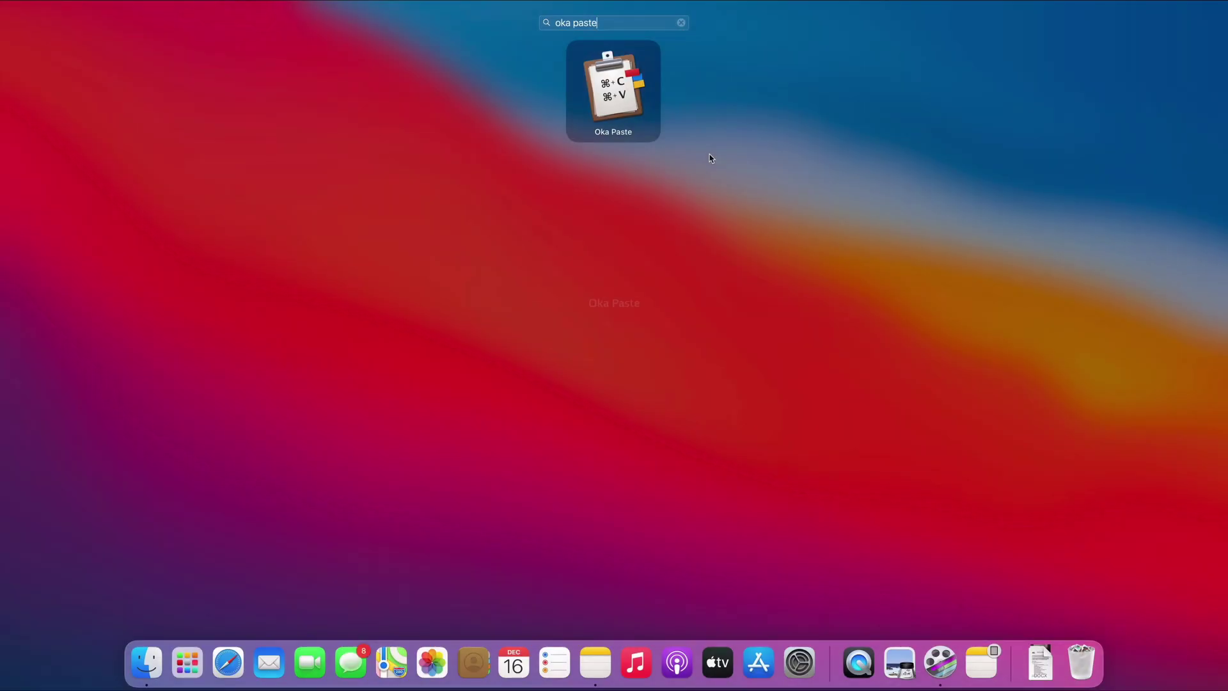
Launch Oka Paste from the Launchpad search results
left_click(626, 102)
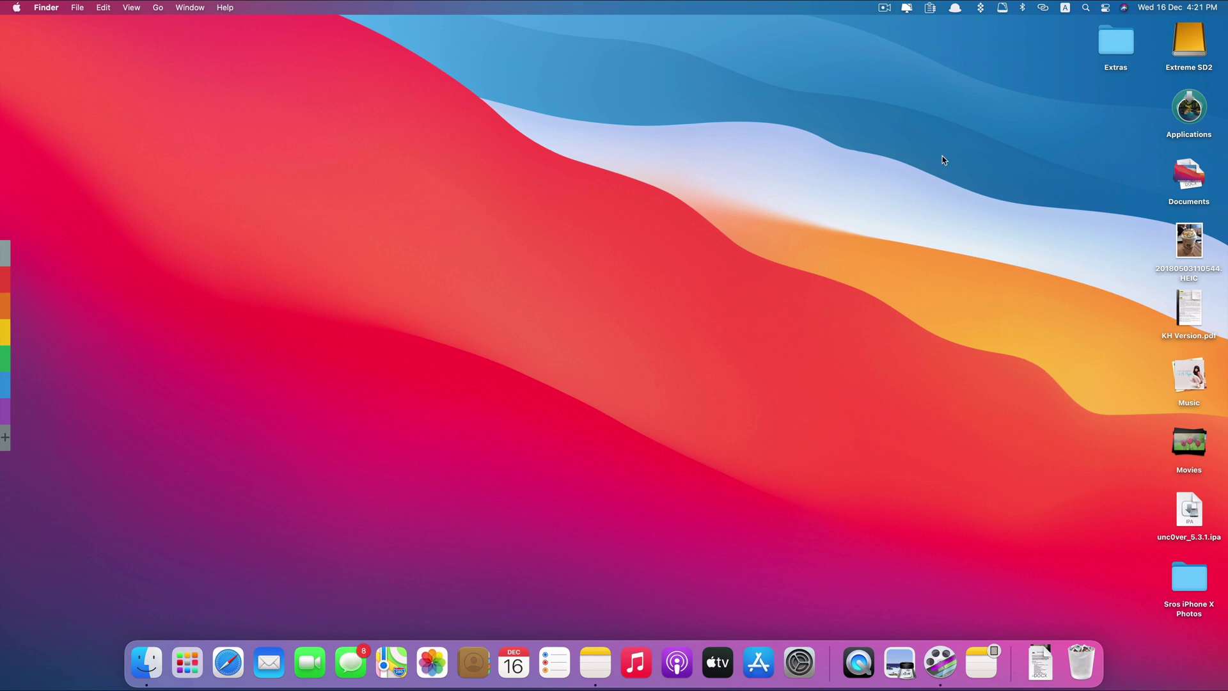
left_click(930, 11)
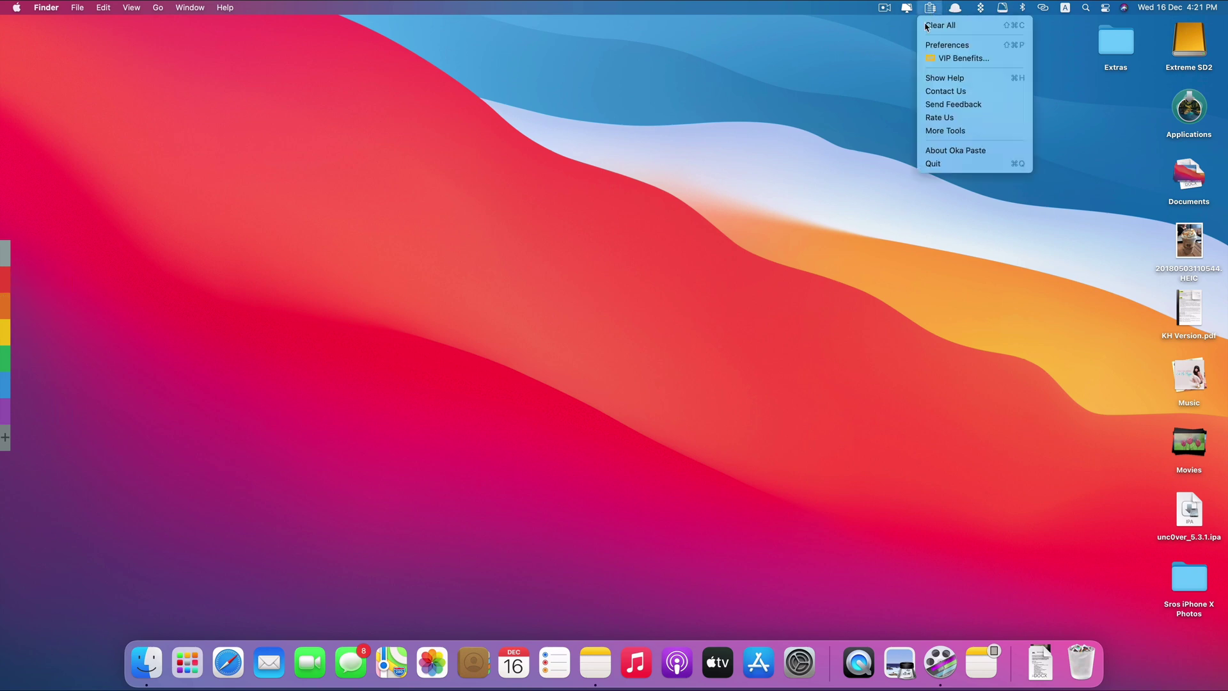
left_click(818, 150)
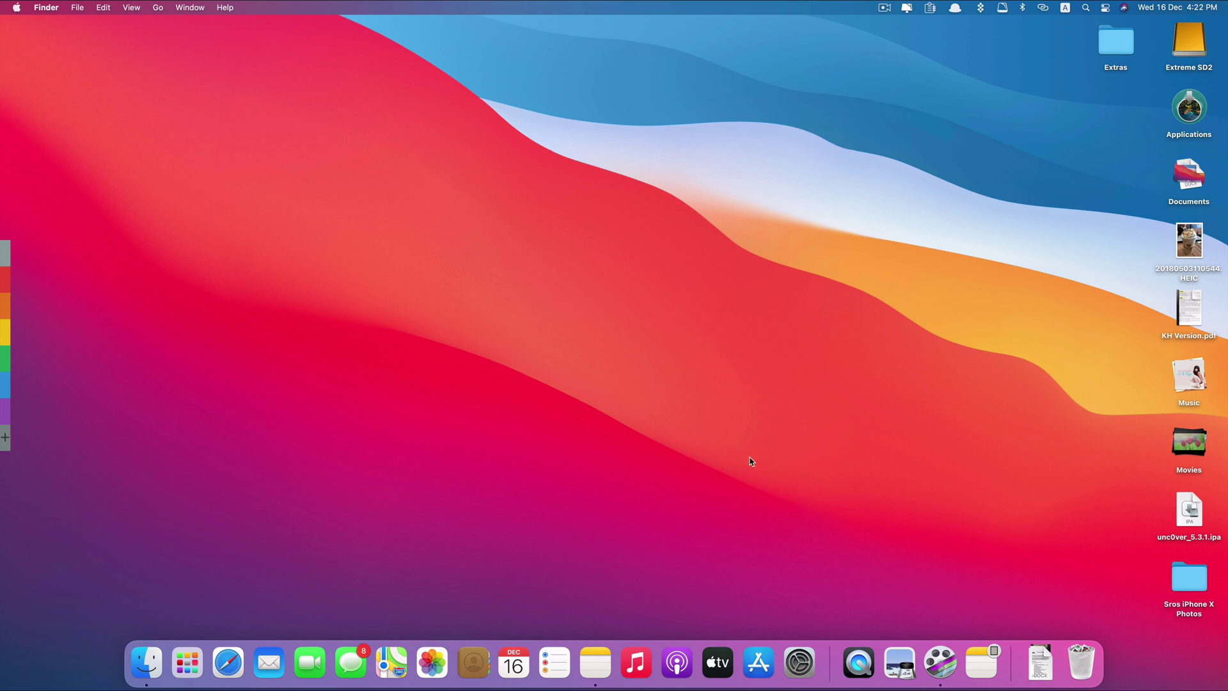
Search the App Store for 'oka paste' and open the Oka Paste - Clipboard Manager page
left_click(772, 647)
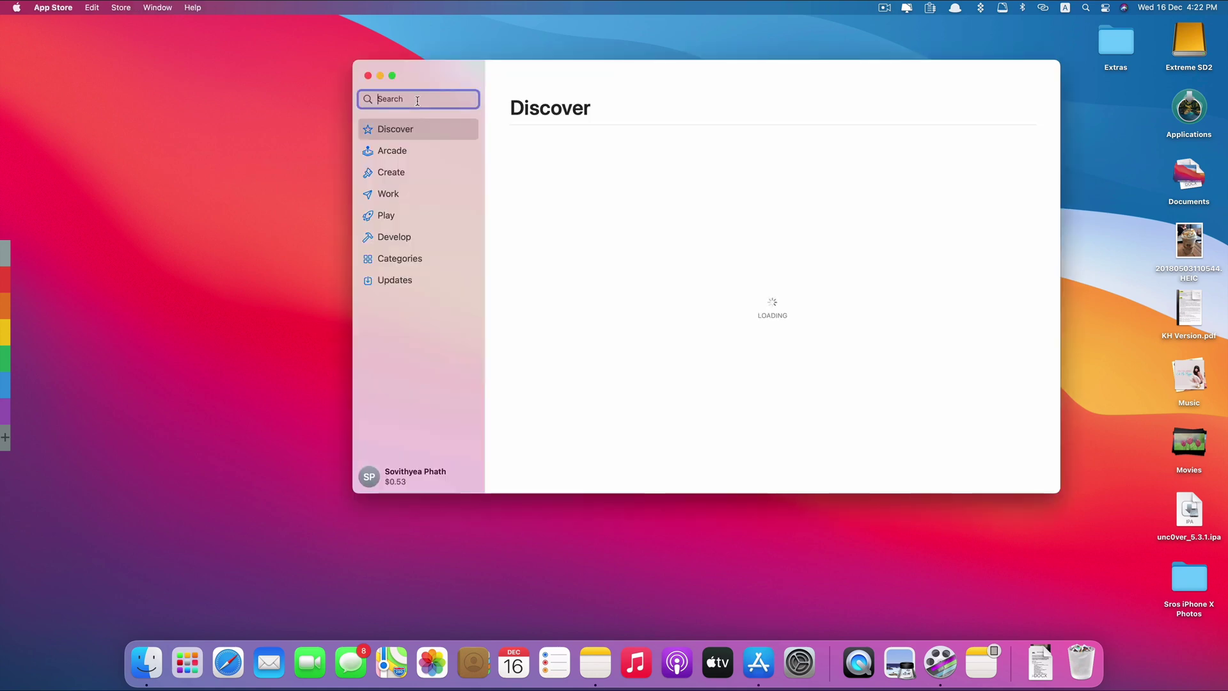
type("oka paste")
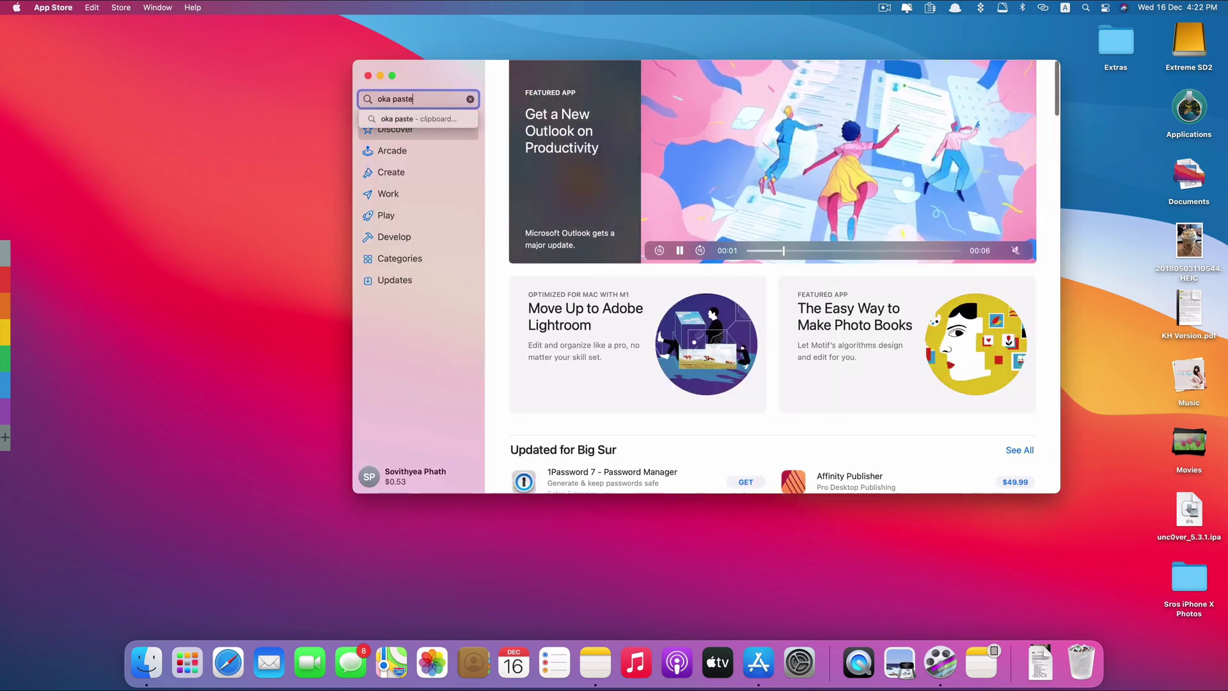
key("Return")
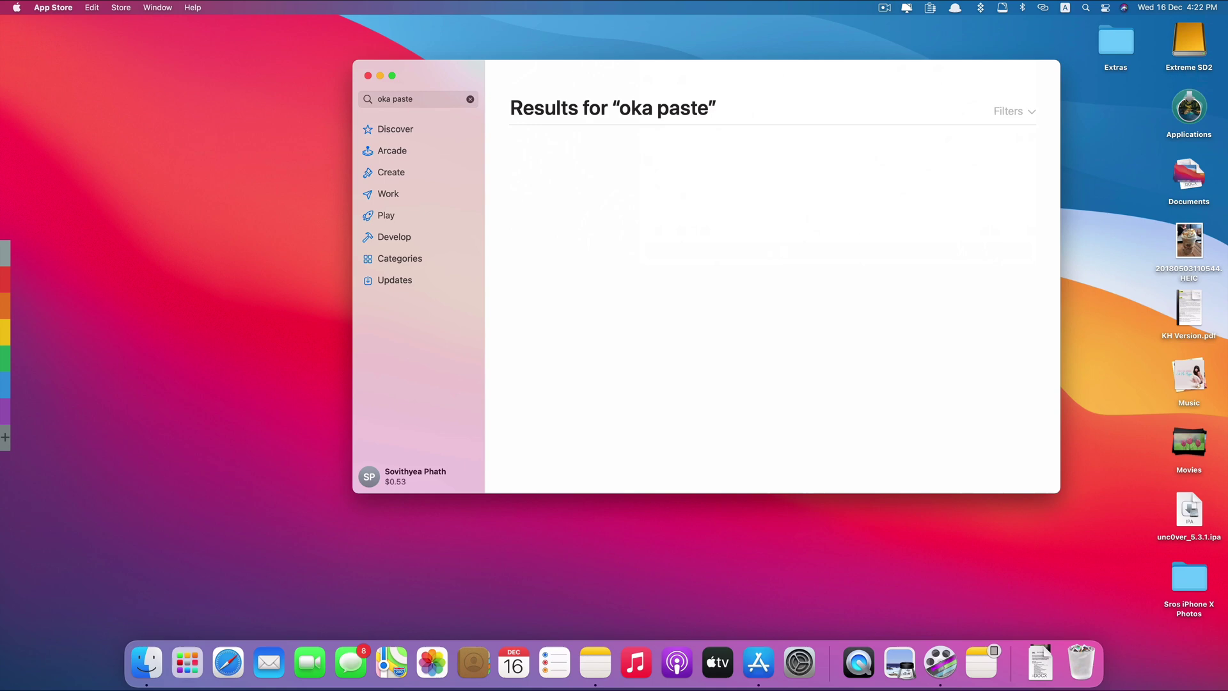
left_click(628, 213)
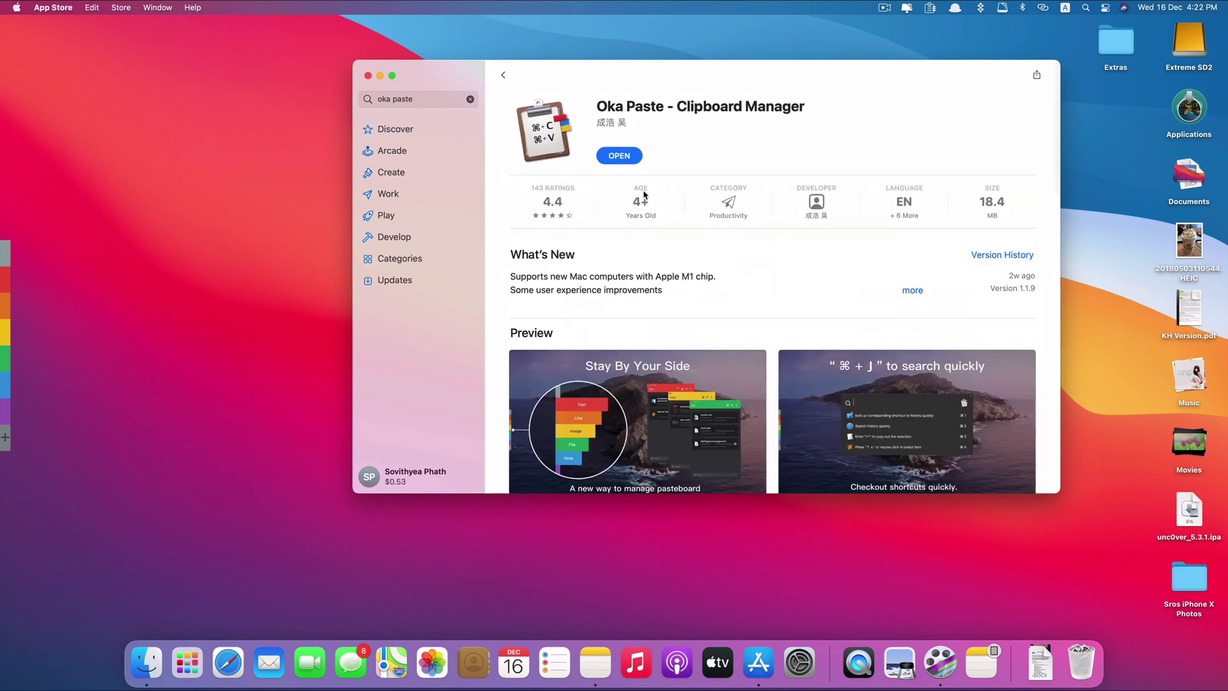
Expand In-App Purchases to reveal Lifetime VIP $9.99 and Yearly VIP $4.99
scroll(839, 275, "down", 4)
scroll(839, 275, "down", 2)
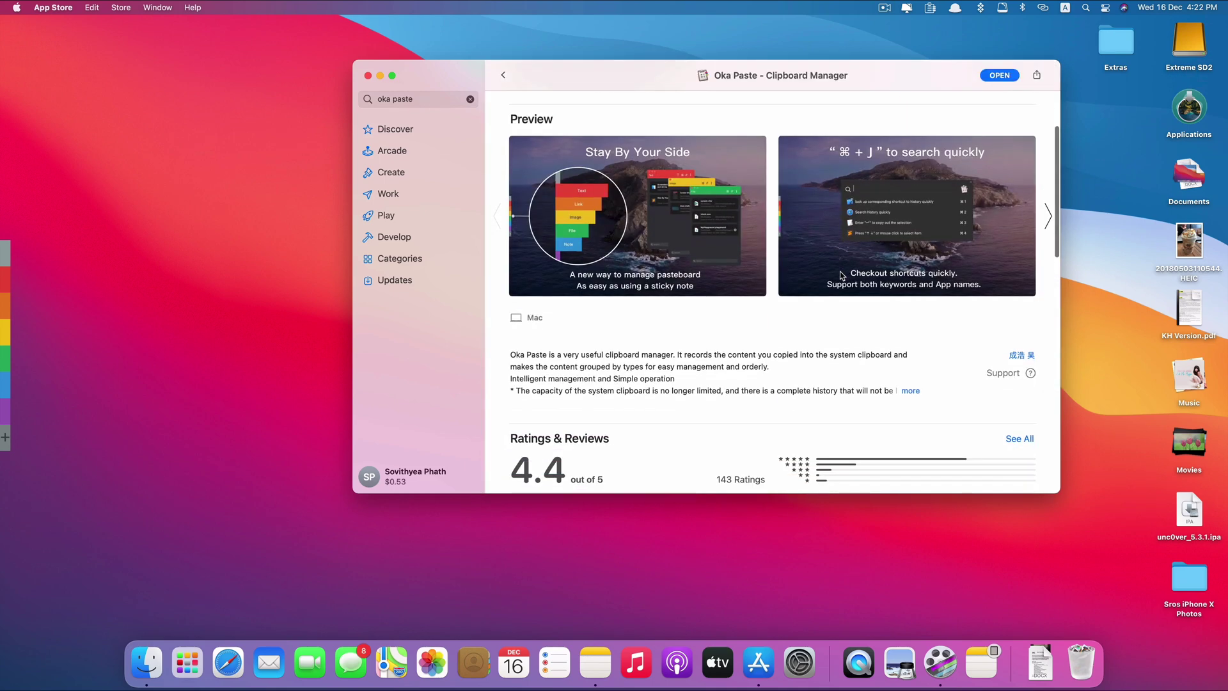
scroll(842, 275, "up", 5)
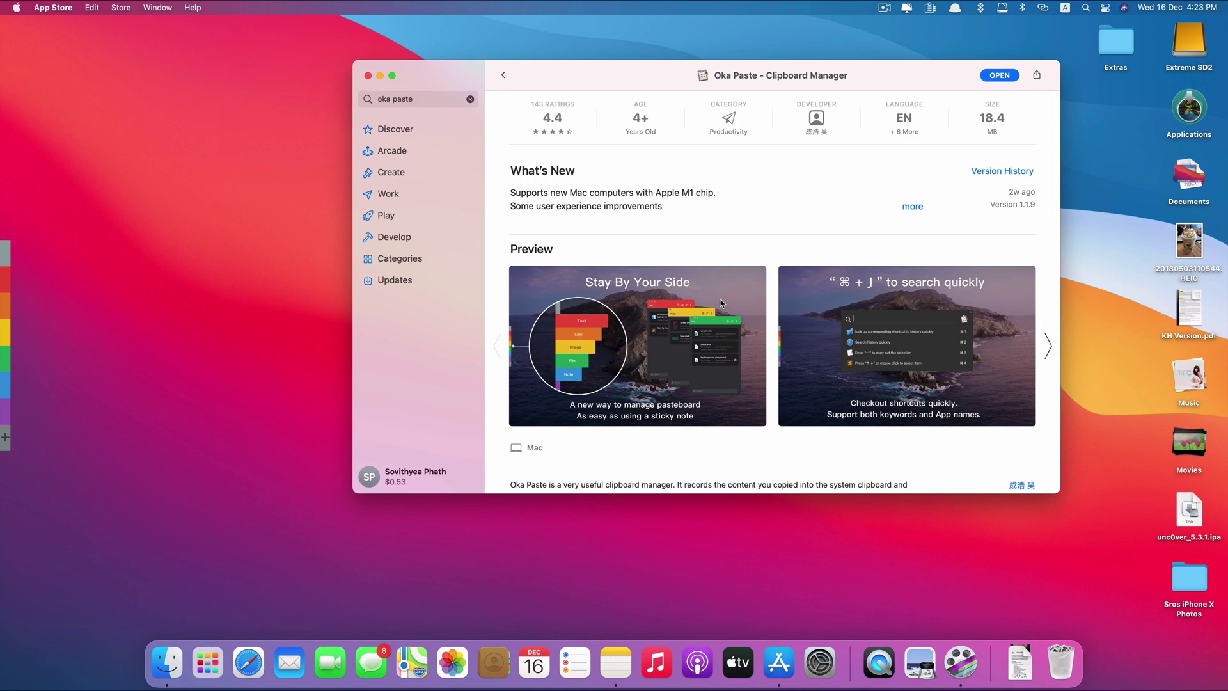
scroll(722, 303, "down", 10)
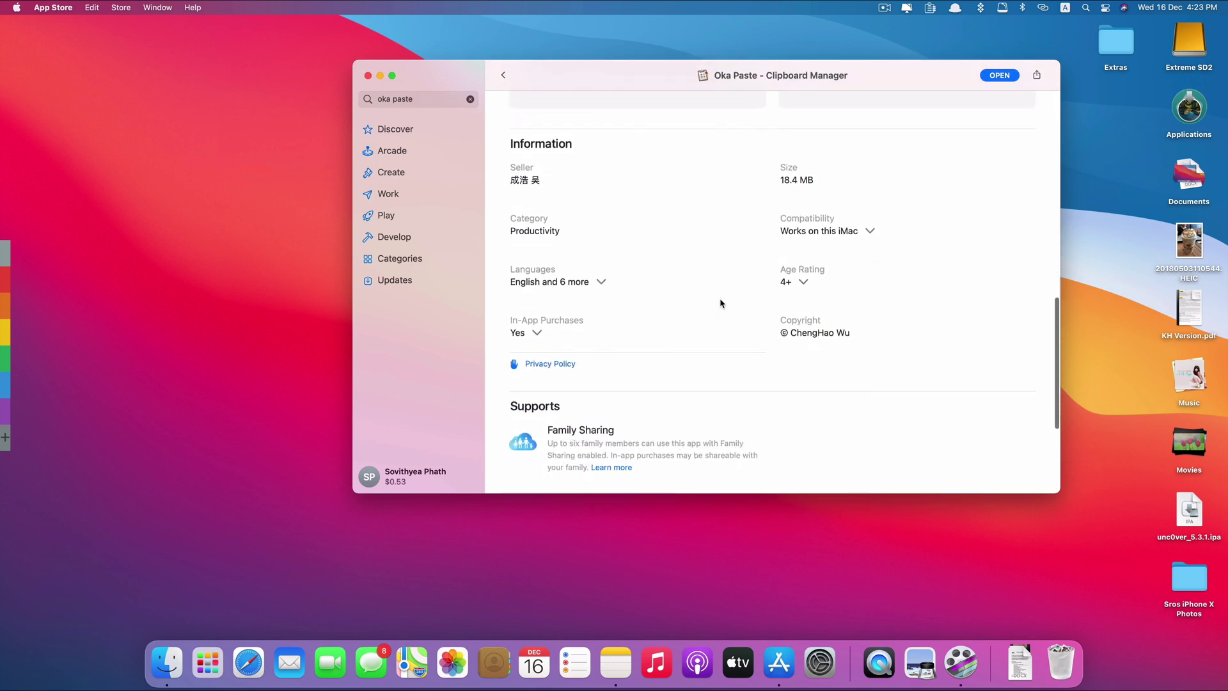
left_click(537, 333)
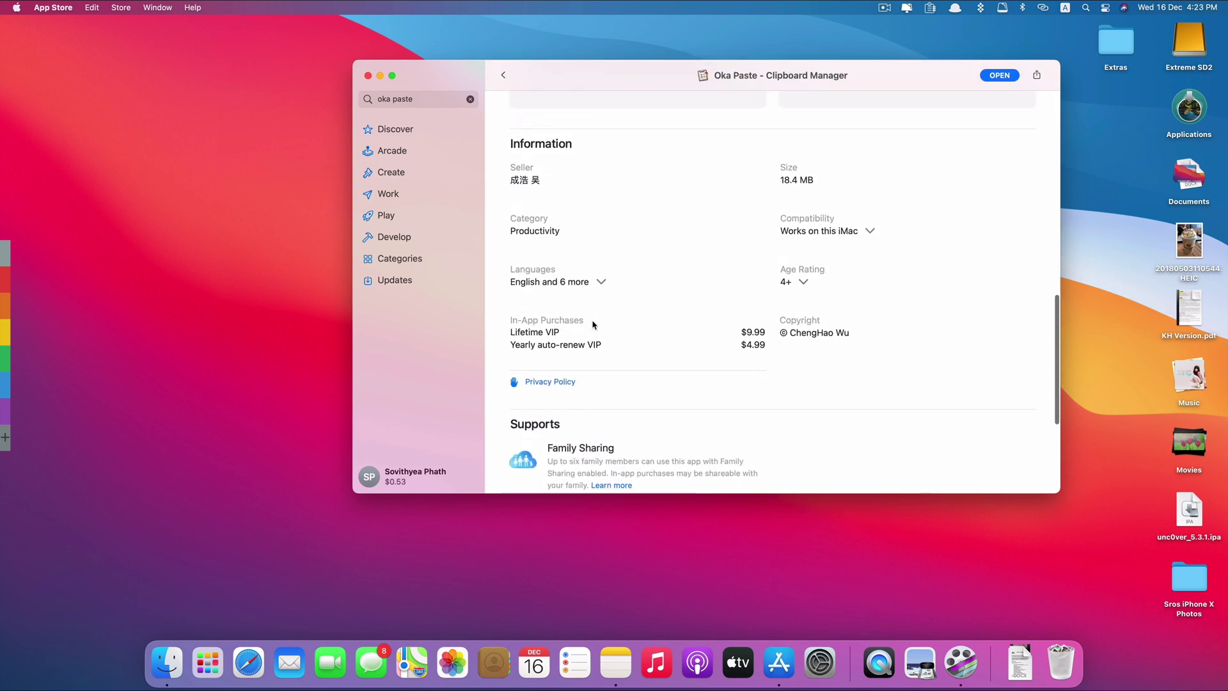
left_click(929, 8)
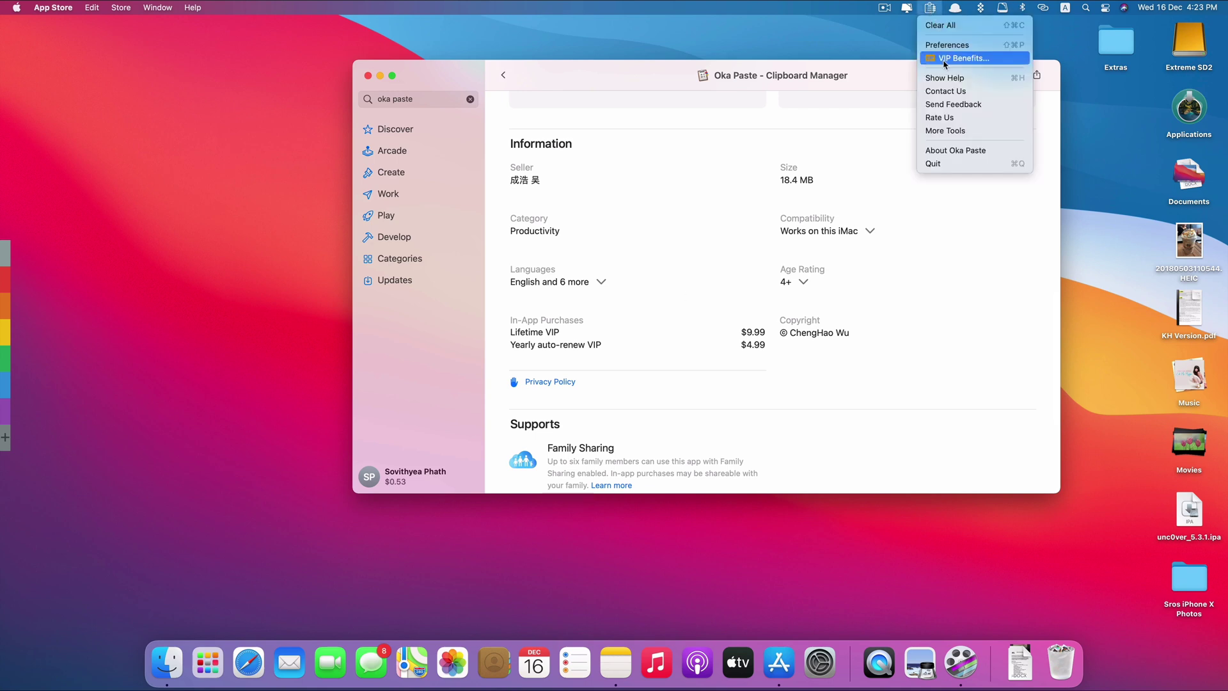
left_click(985, 58)
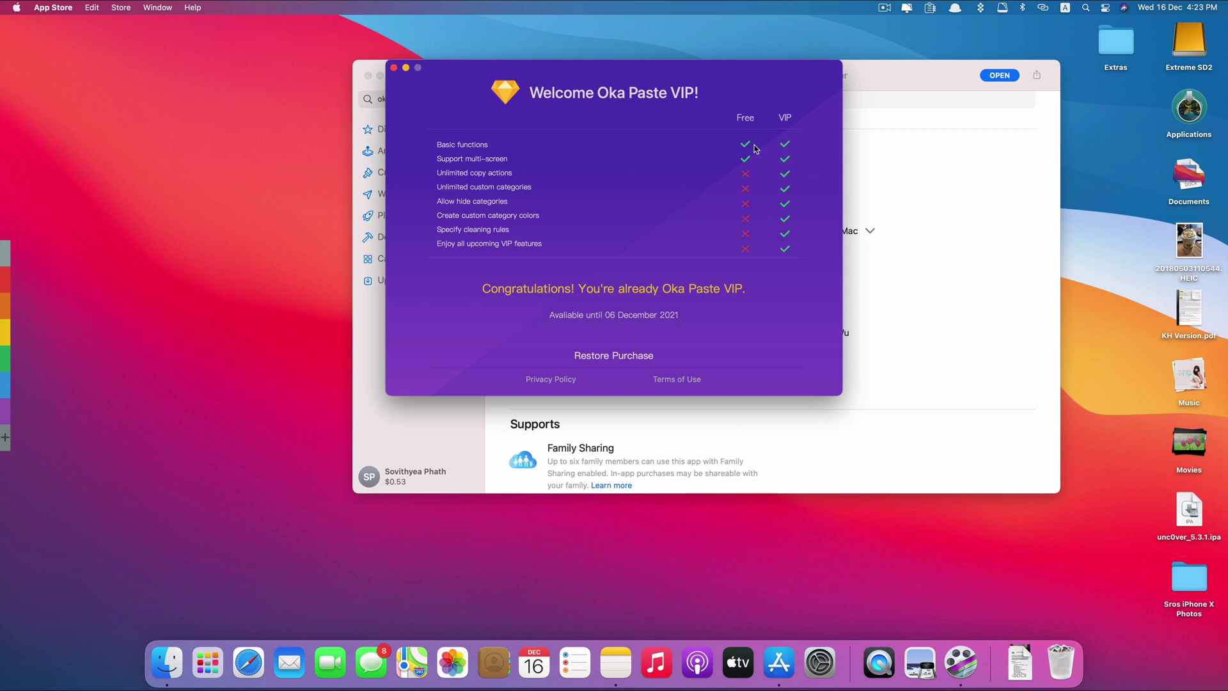
key("super+w")
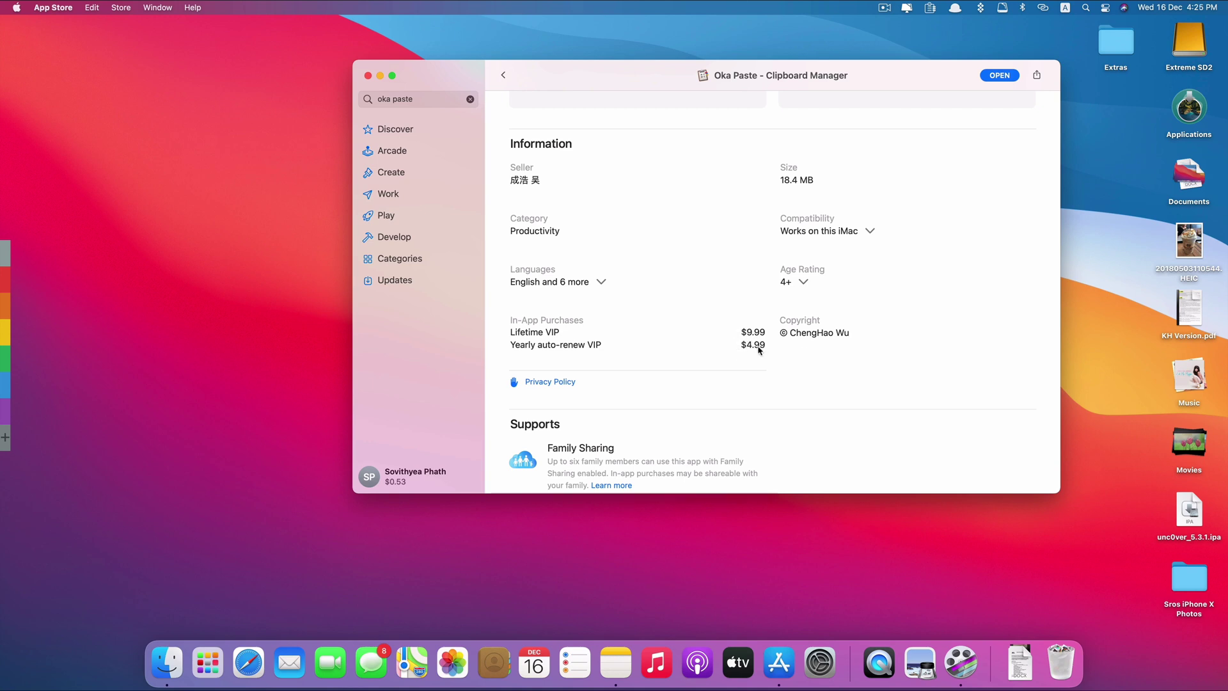
Close the App Store window and open Notes to the Onions, Carrots, Potato note
scroll(761, 350, "up", 5)
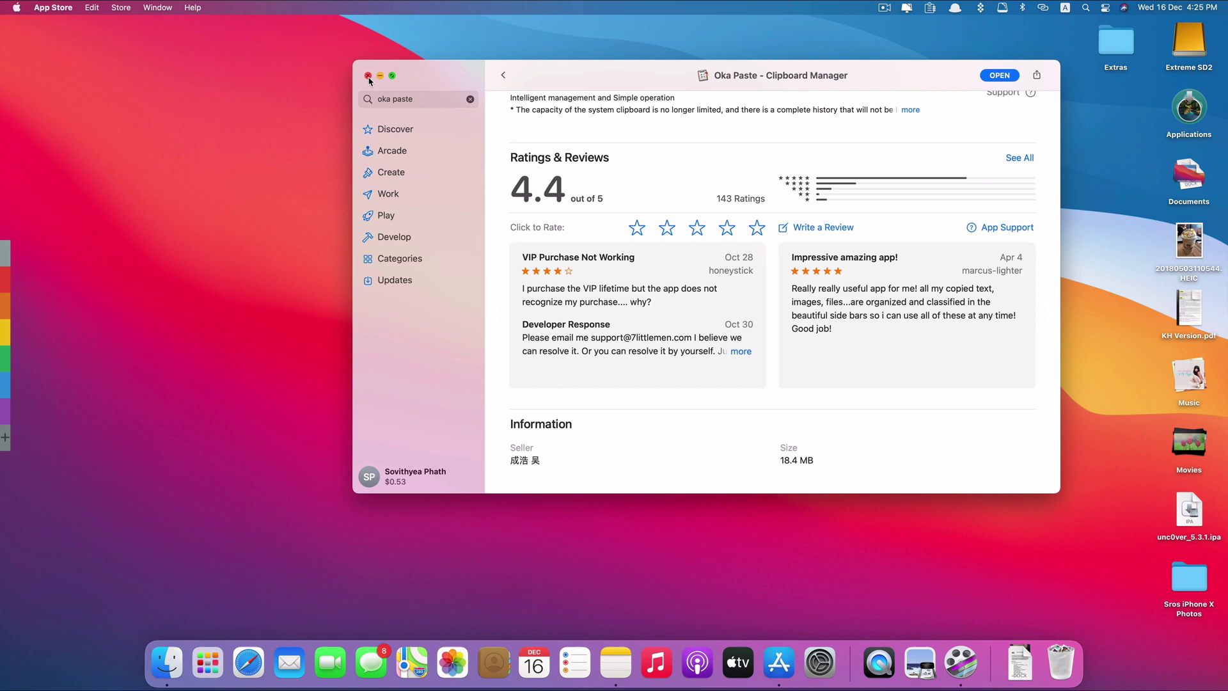
left_click(369, 77)
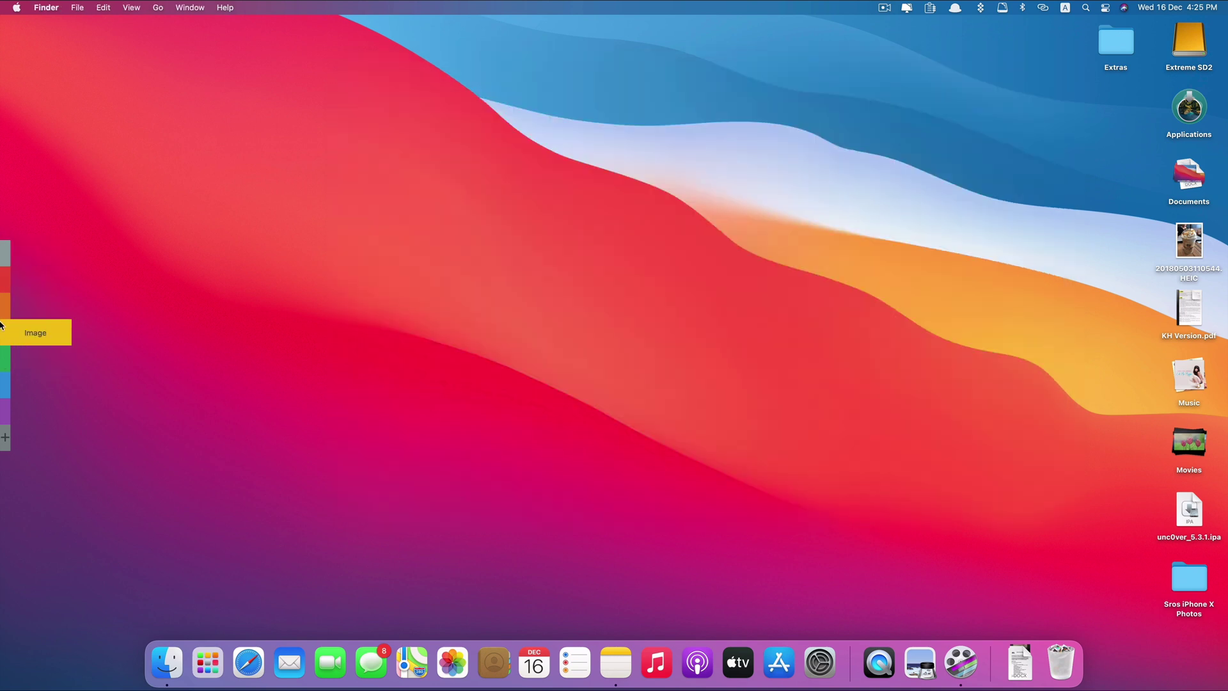
left_click(26, 358)
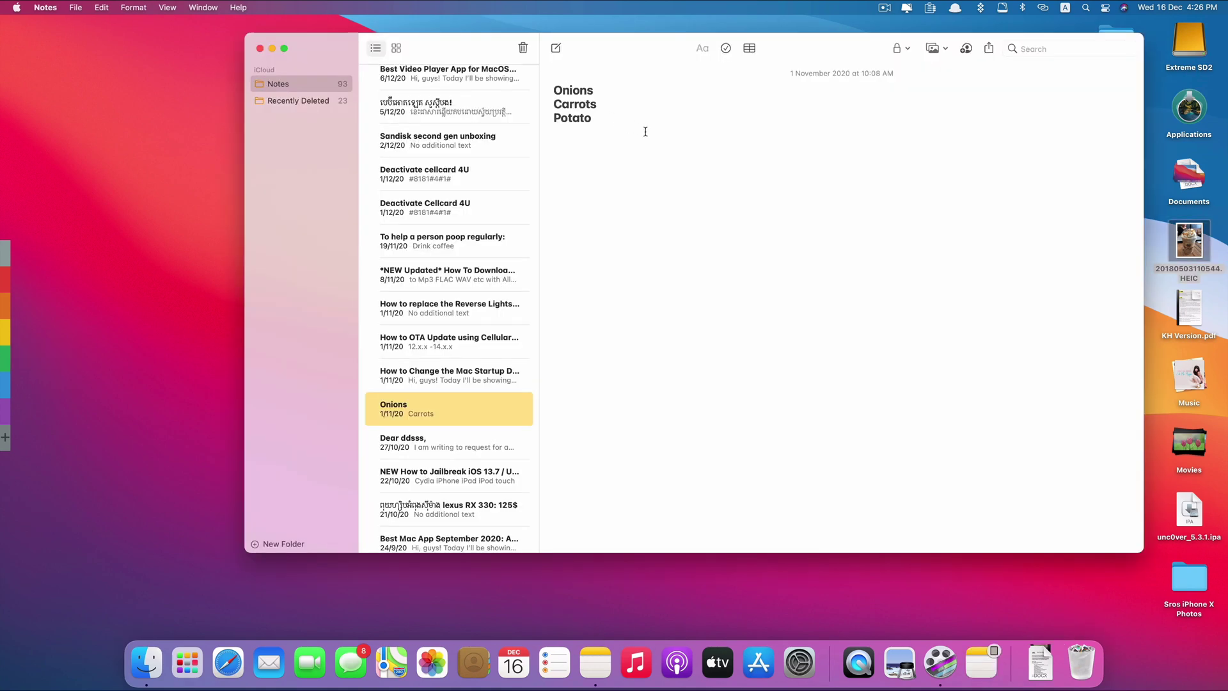
Copy the Onions, Carrots and Potato lines from the note, then close Notes
left_click(618, 130)
left_click_drag(633, 130, 550, 90)
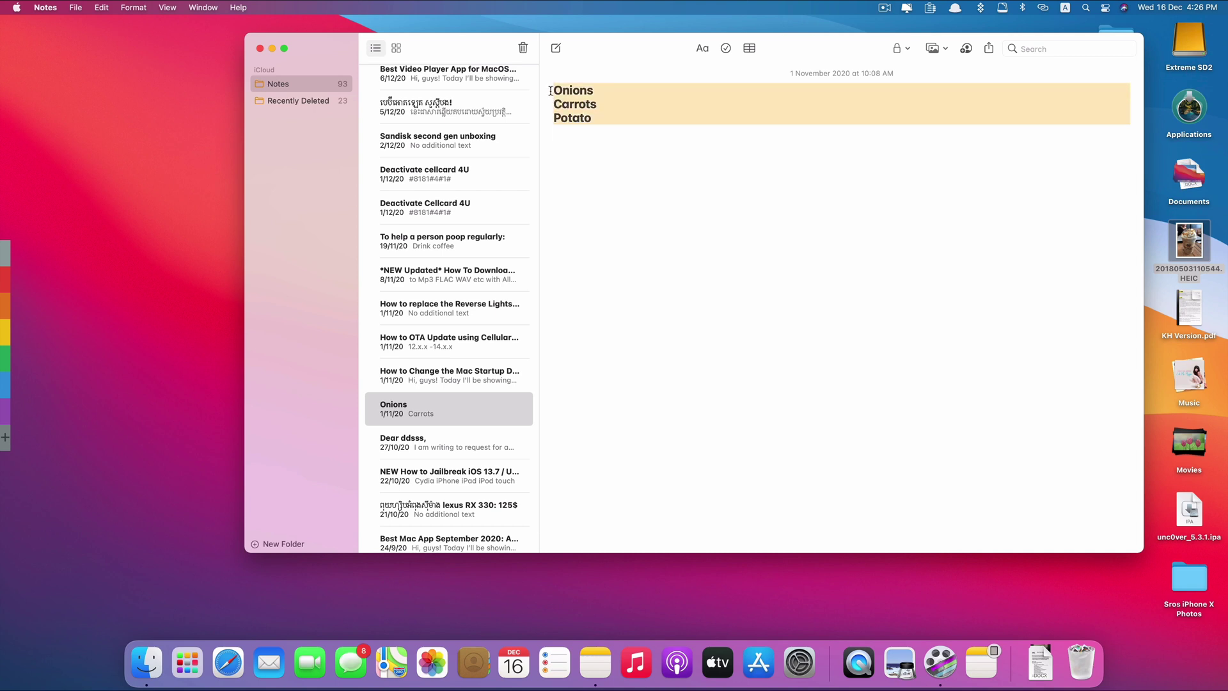
right_click(572, 96)
left_click(588, 156)
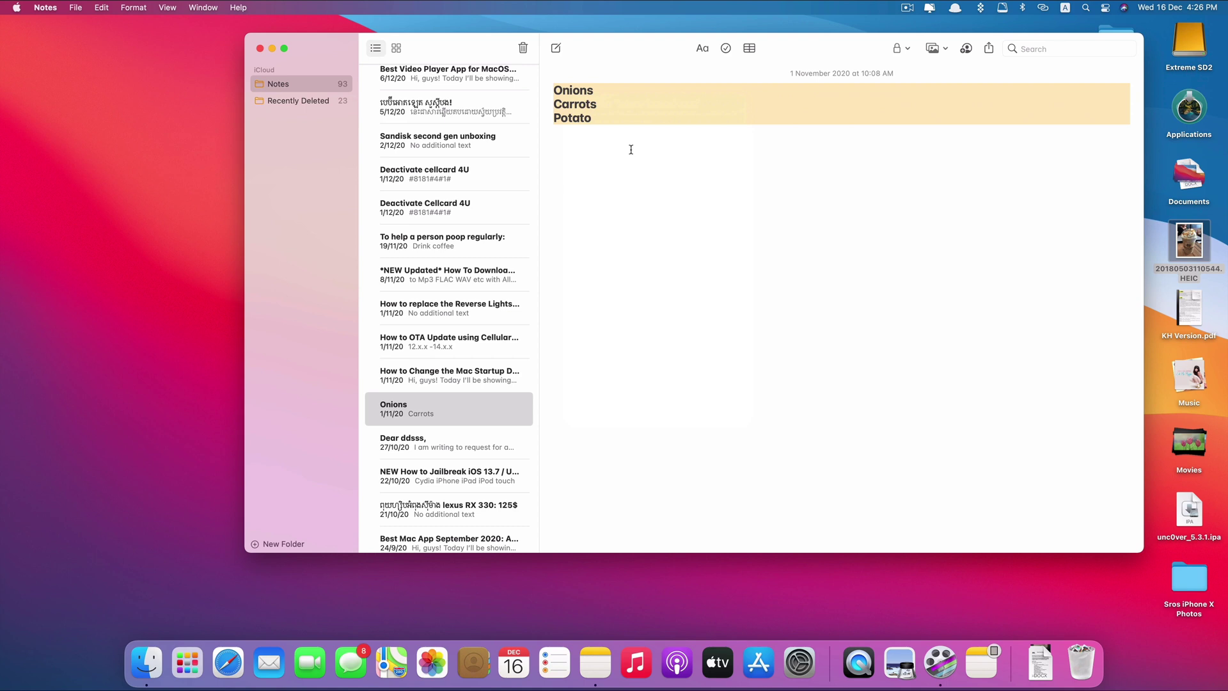
left_click(704, 137)
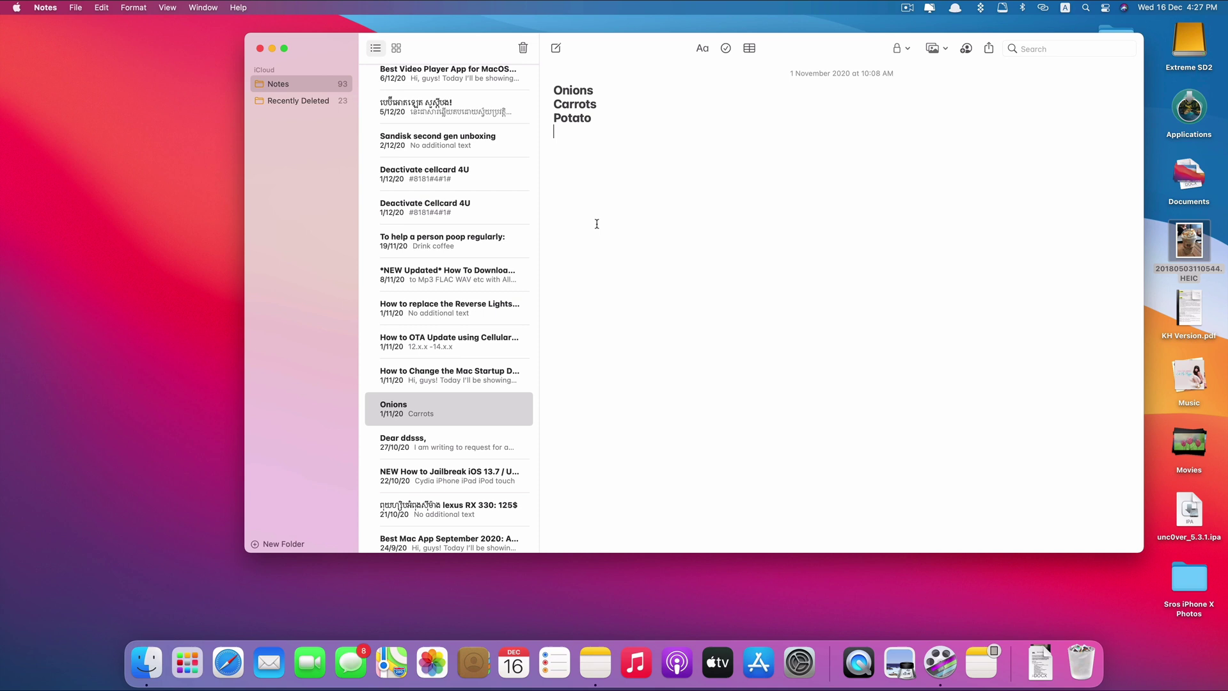
key("super+w")
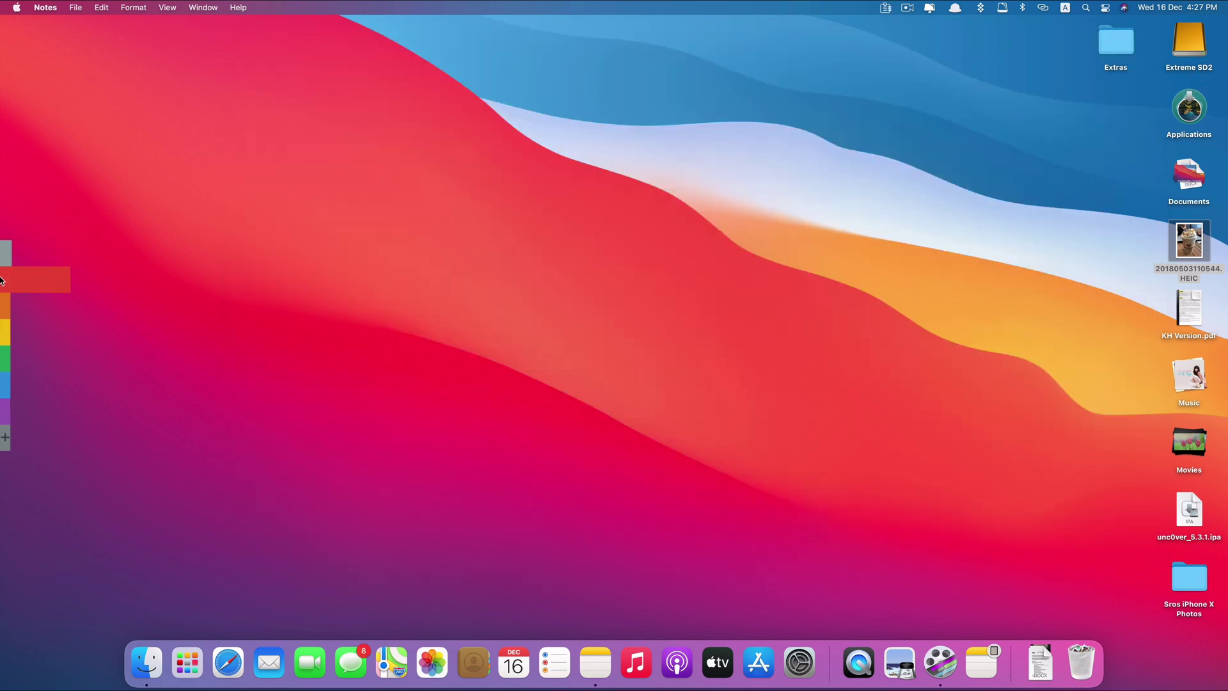
View the Onions clip, copied 16 December 2020, in Oka Paste's Text category
left_click(31, 282)
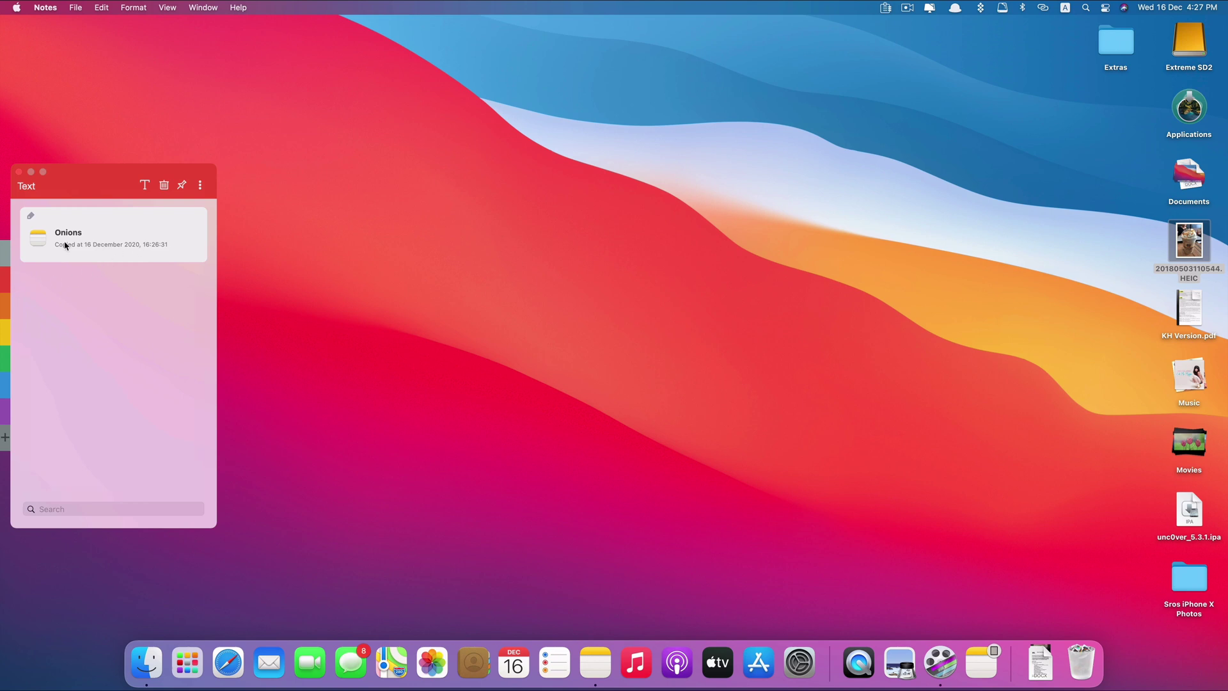
mouse_move(102, 241)
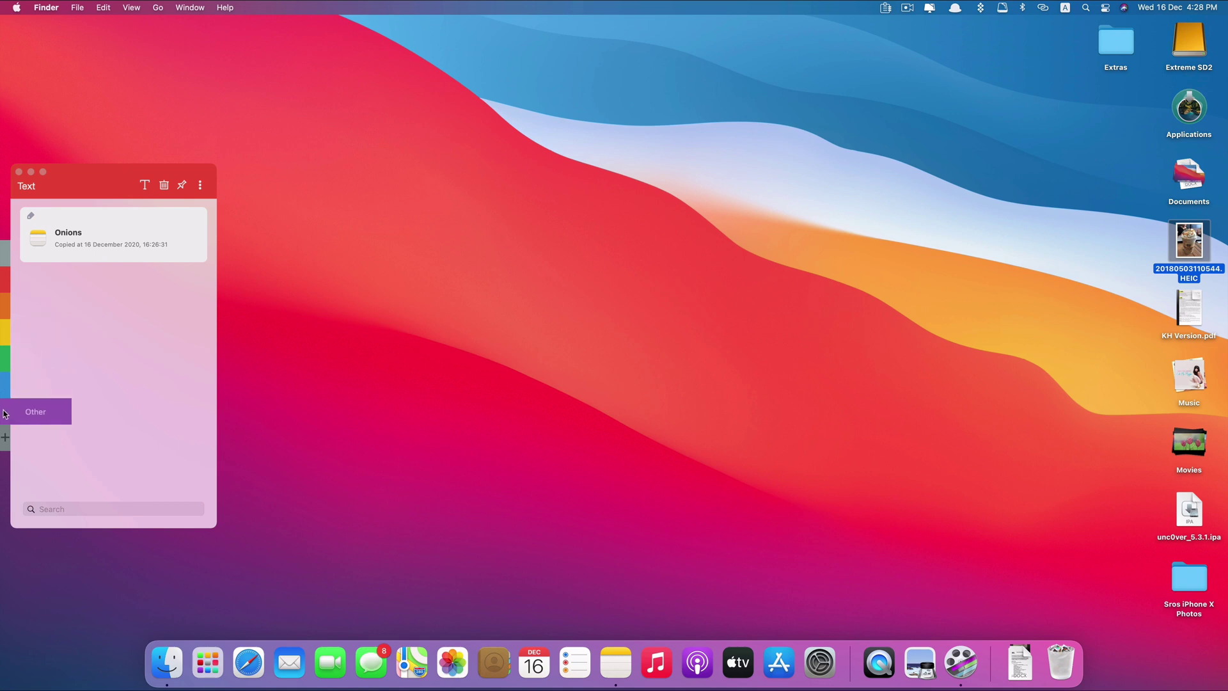
left_click(830, 332)
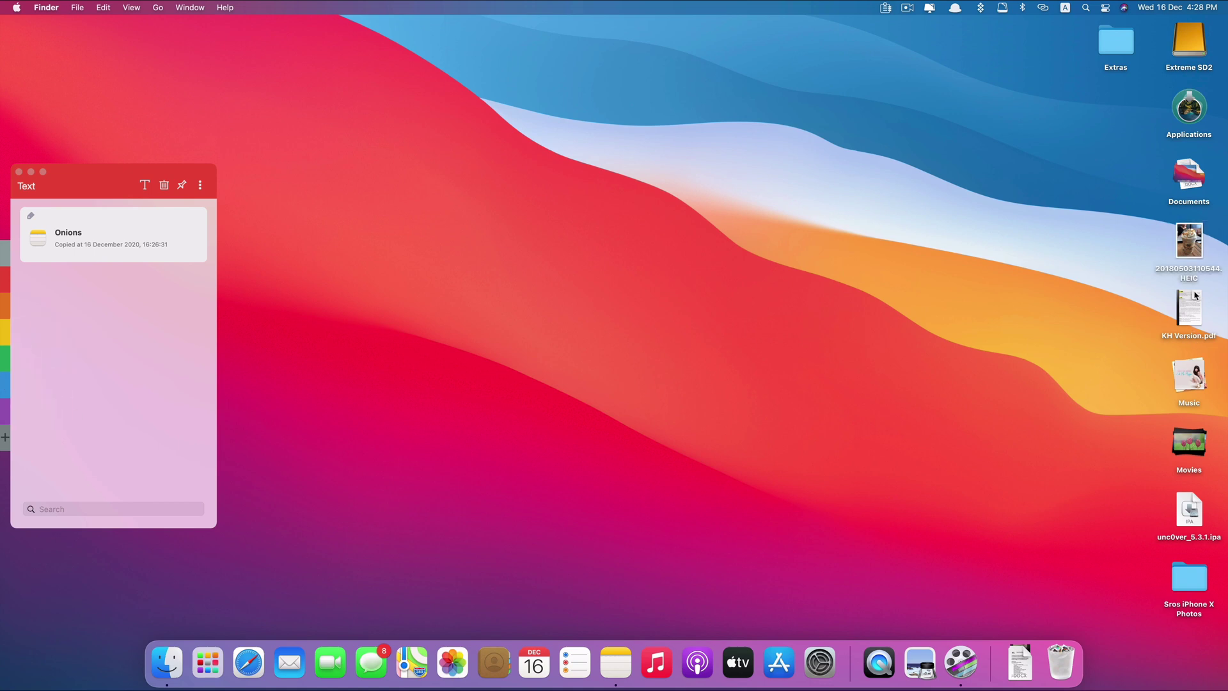
Copy the 20180503110544.HEIC photo file from the desktop
left_click(1188, 246)
right_click(1189, 238)
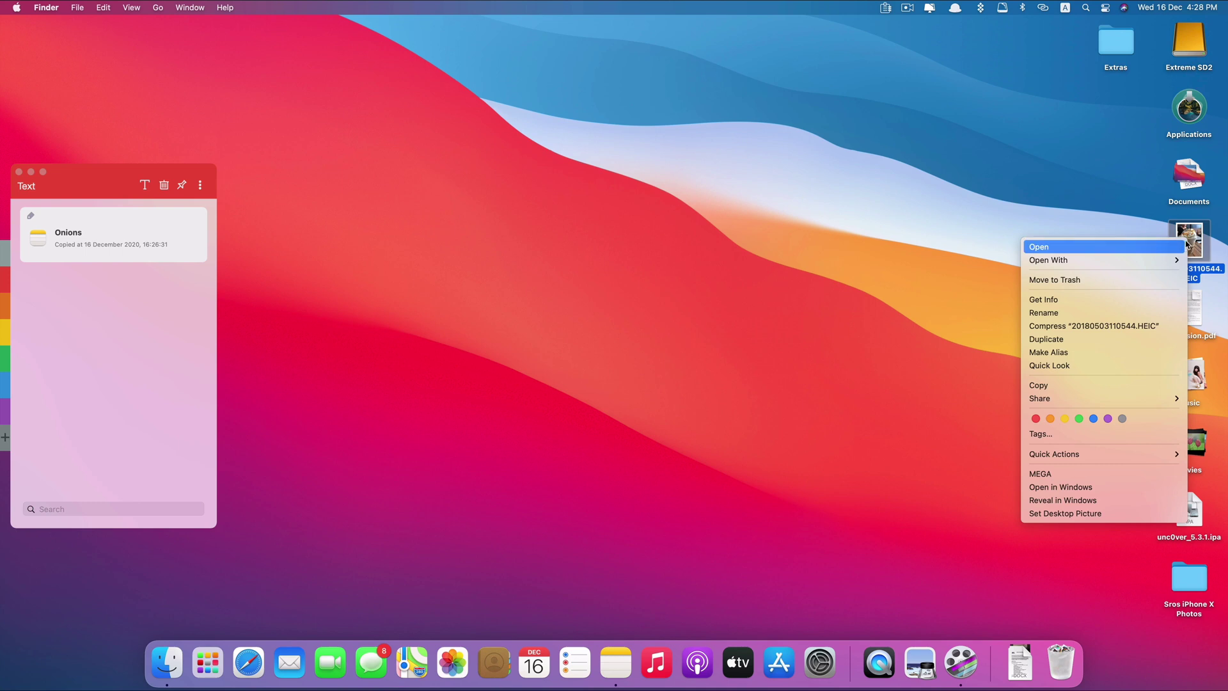
left_click(1056, 386)
left_click(417, 254)
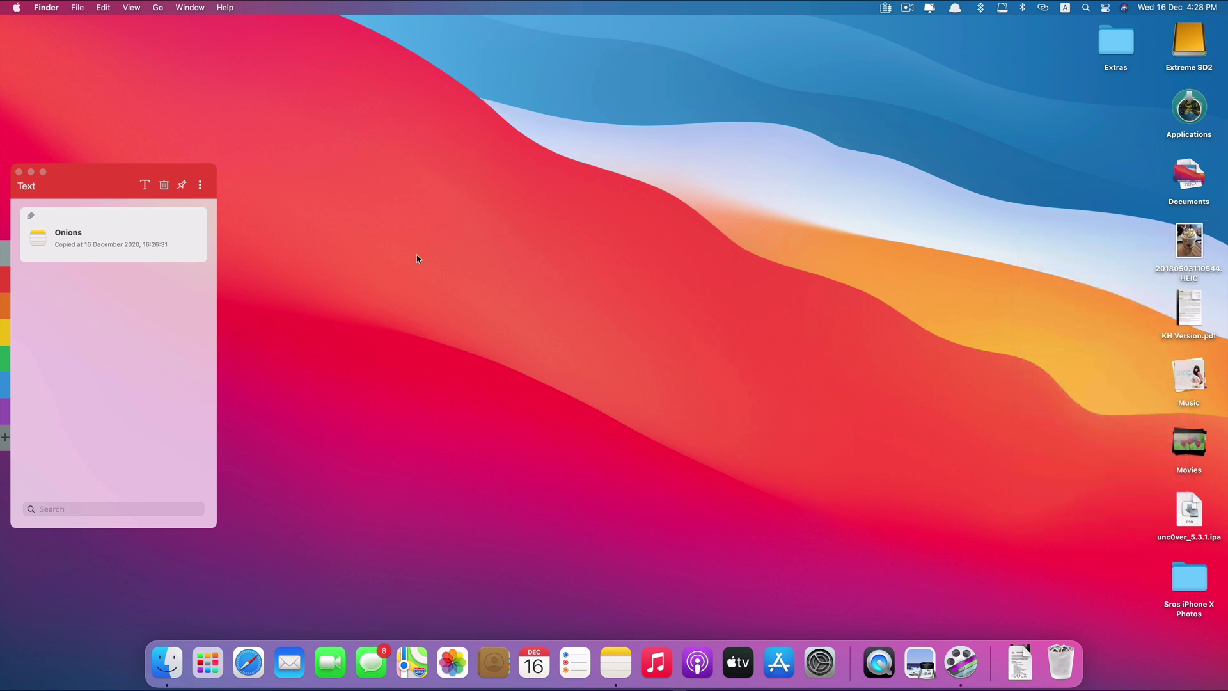
Copy the HEIC entry in Oka Paste's Image category back to the pasteboard
left_click(12, 333)
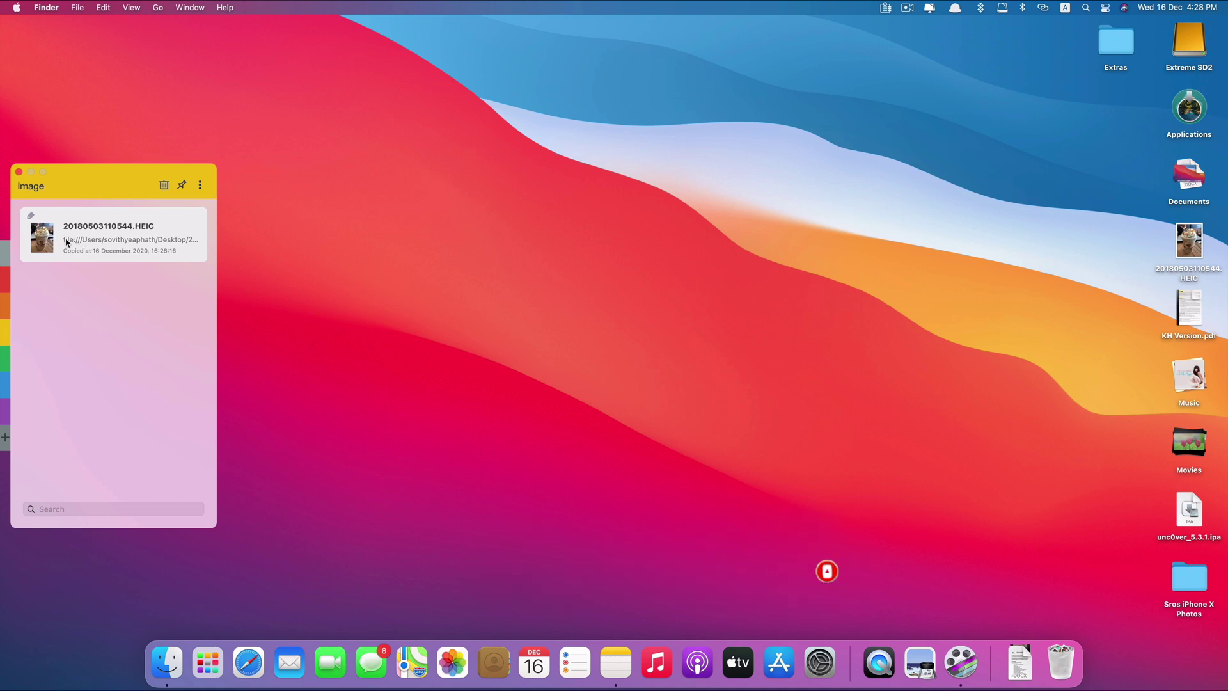
mouse_move(47, 244)
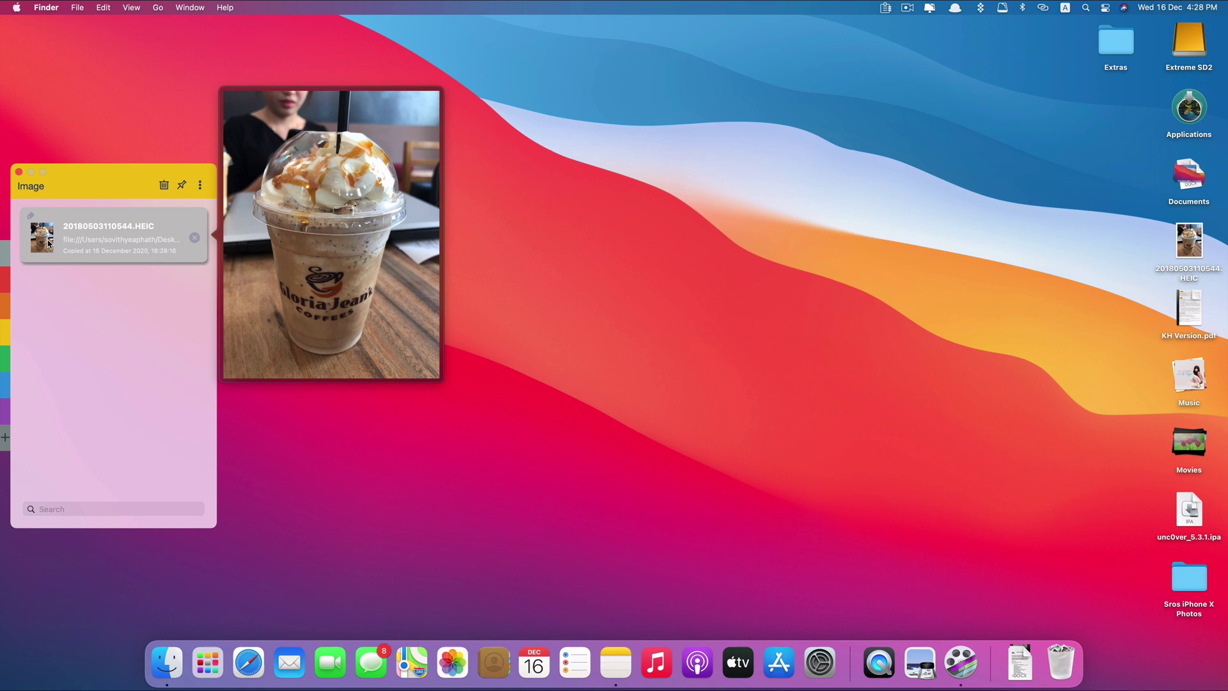
right_click(92, 250)
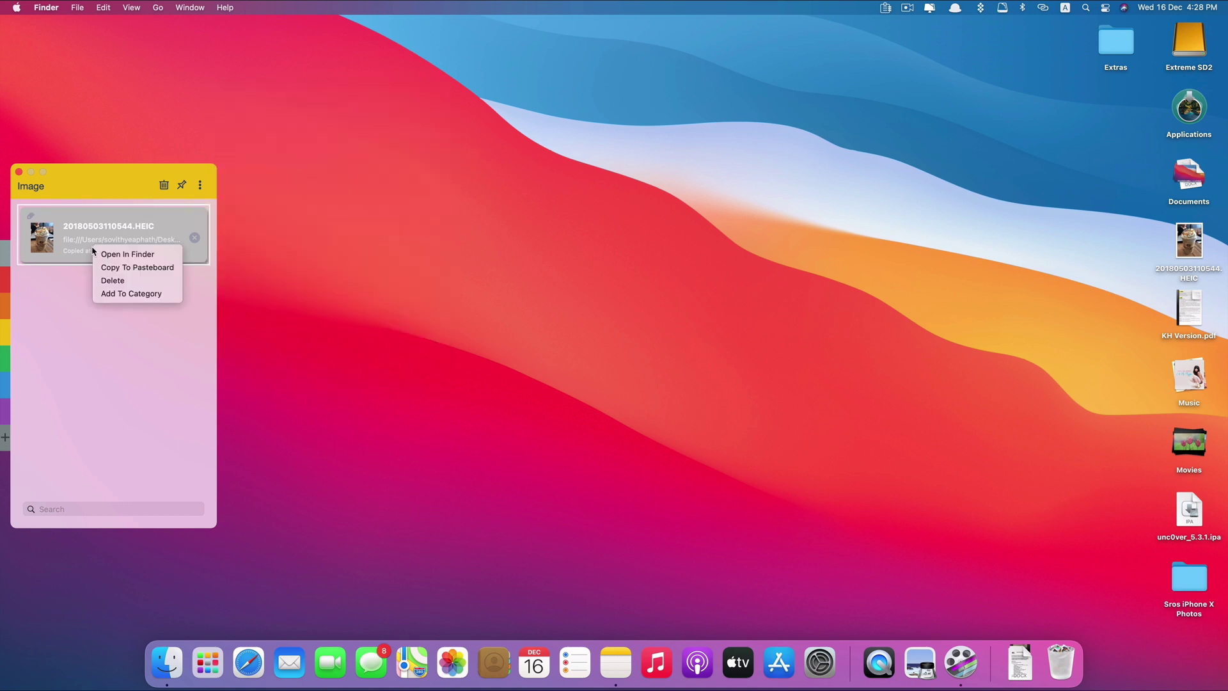
left_click(79, 292)
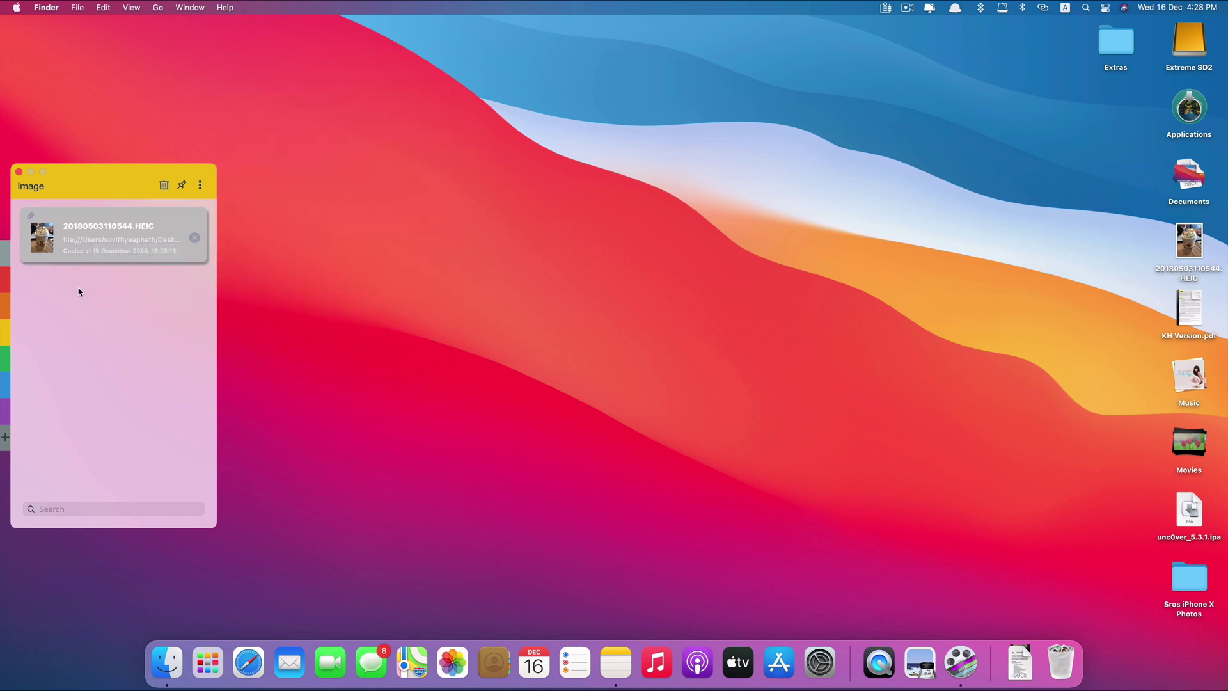
right_click(106, 248)
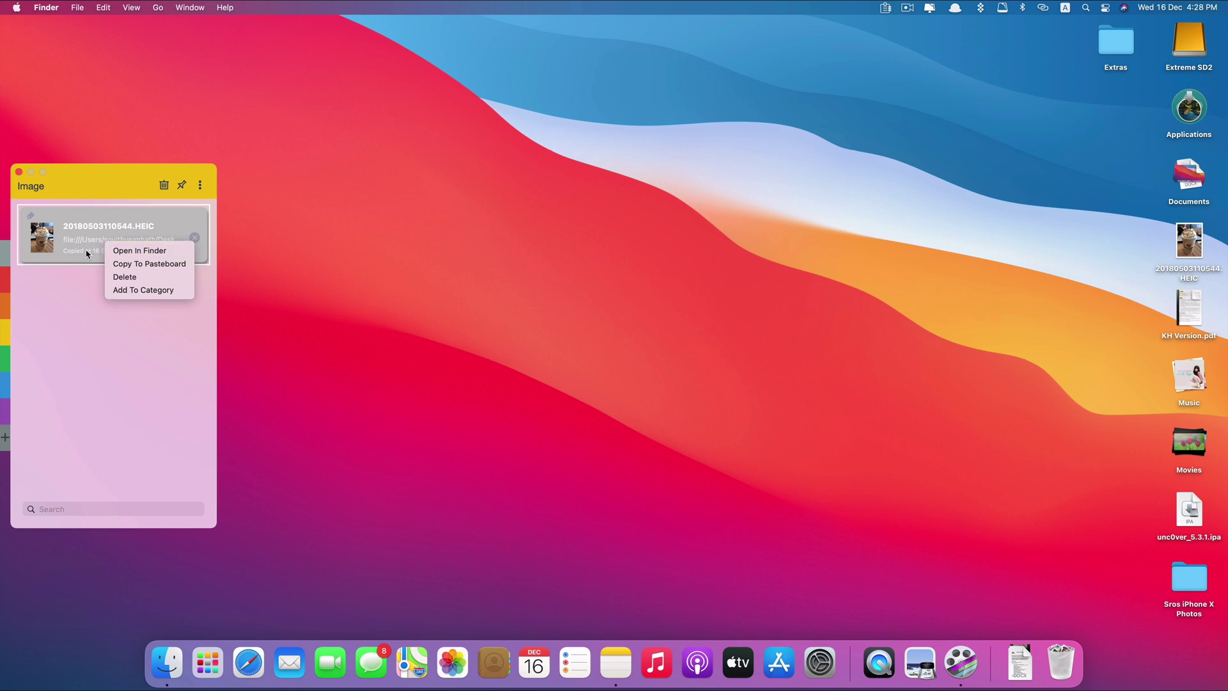
left_click(167, 269)
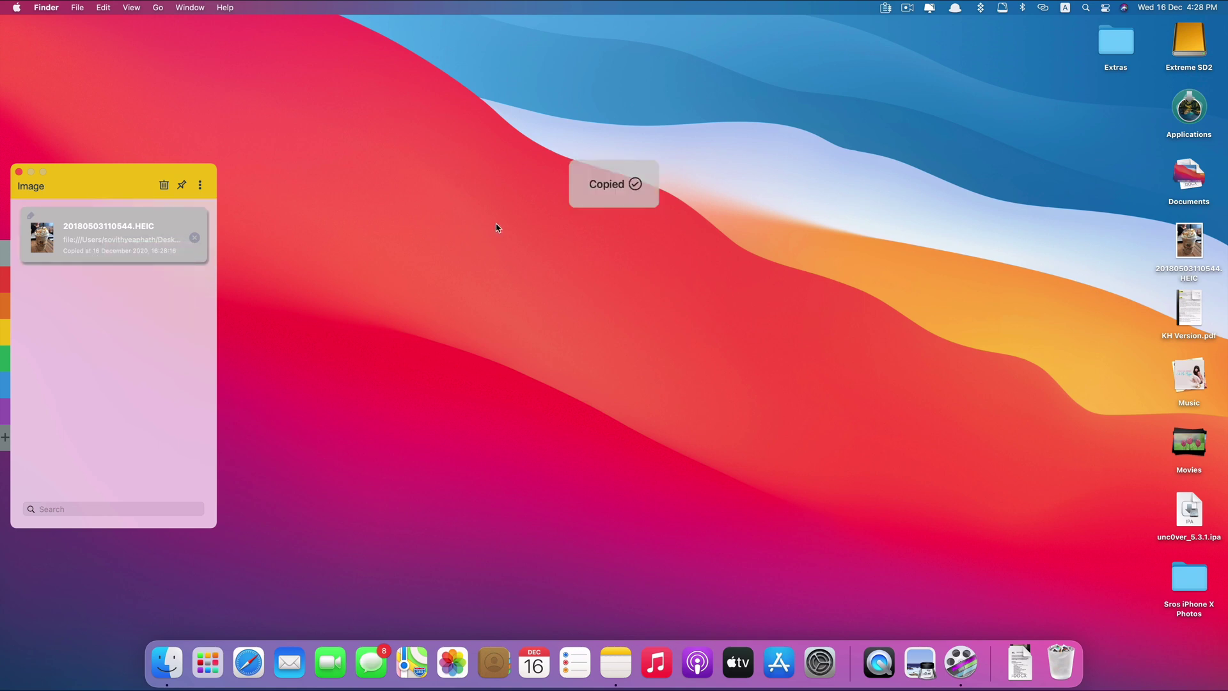
left_click(92, 243)
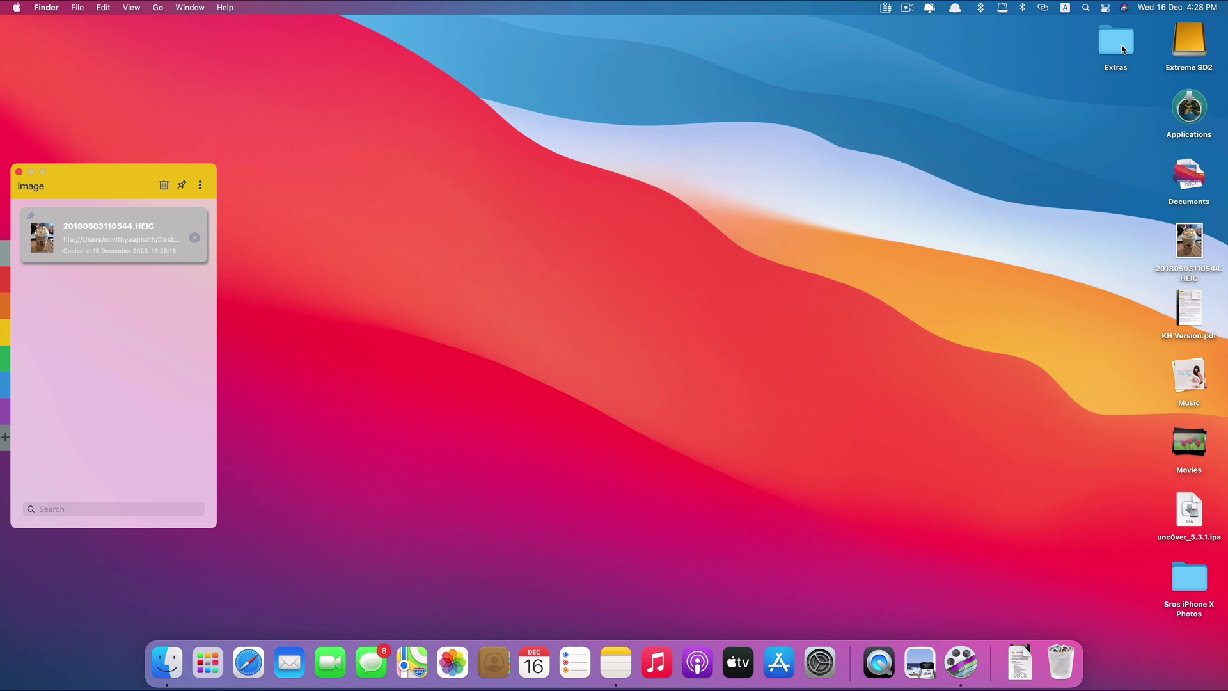
Create an untitled desktop folder, paste the HEIC image into it, then close Finder
right_click(545, 265)
left_click(581, 276)
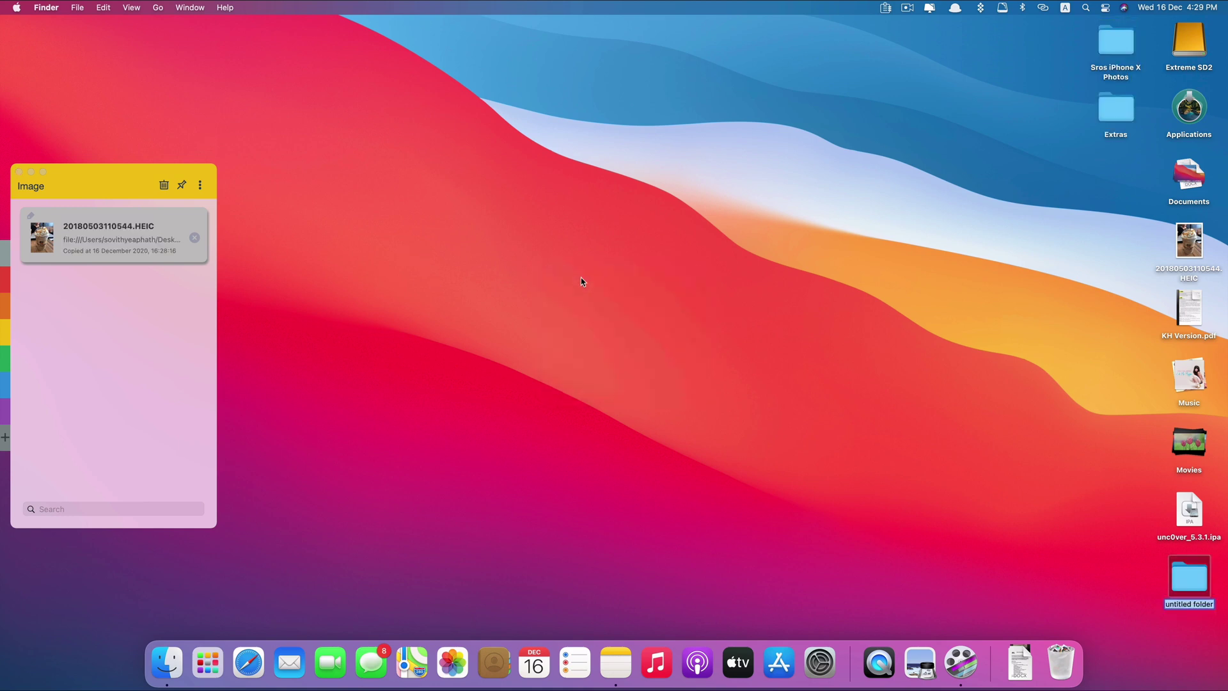
double_click(1191, 586)
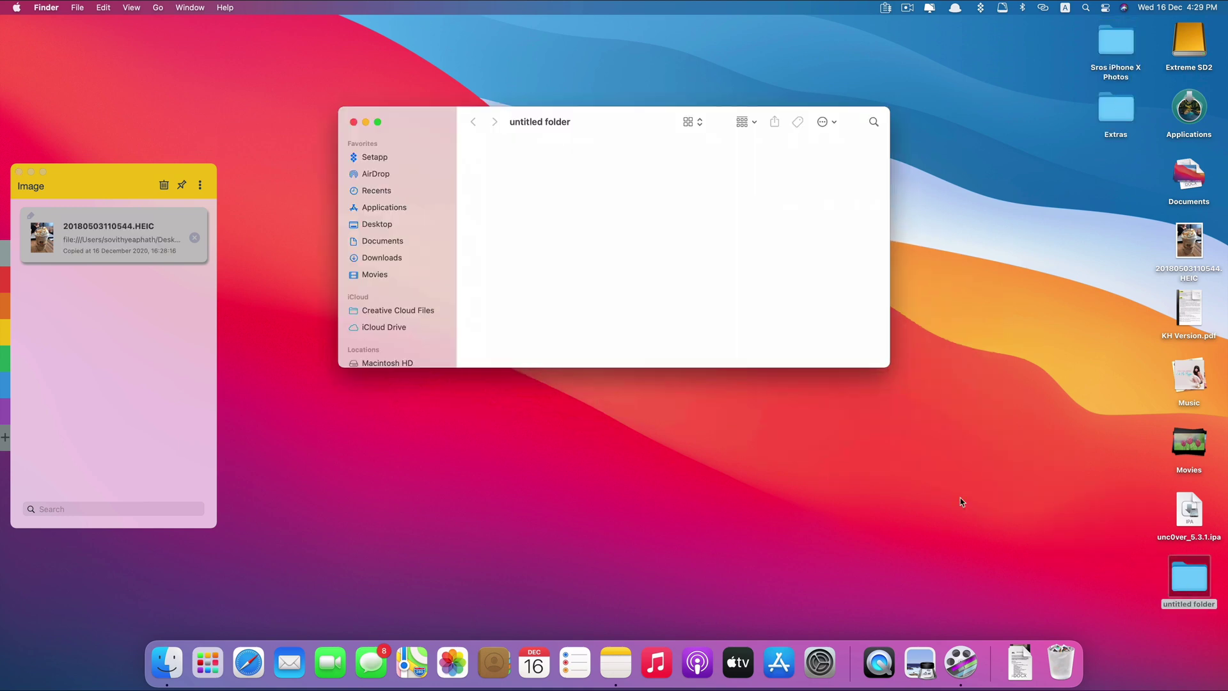
right_click(644, 282)
left_click(659, 300)
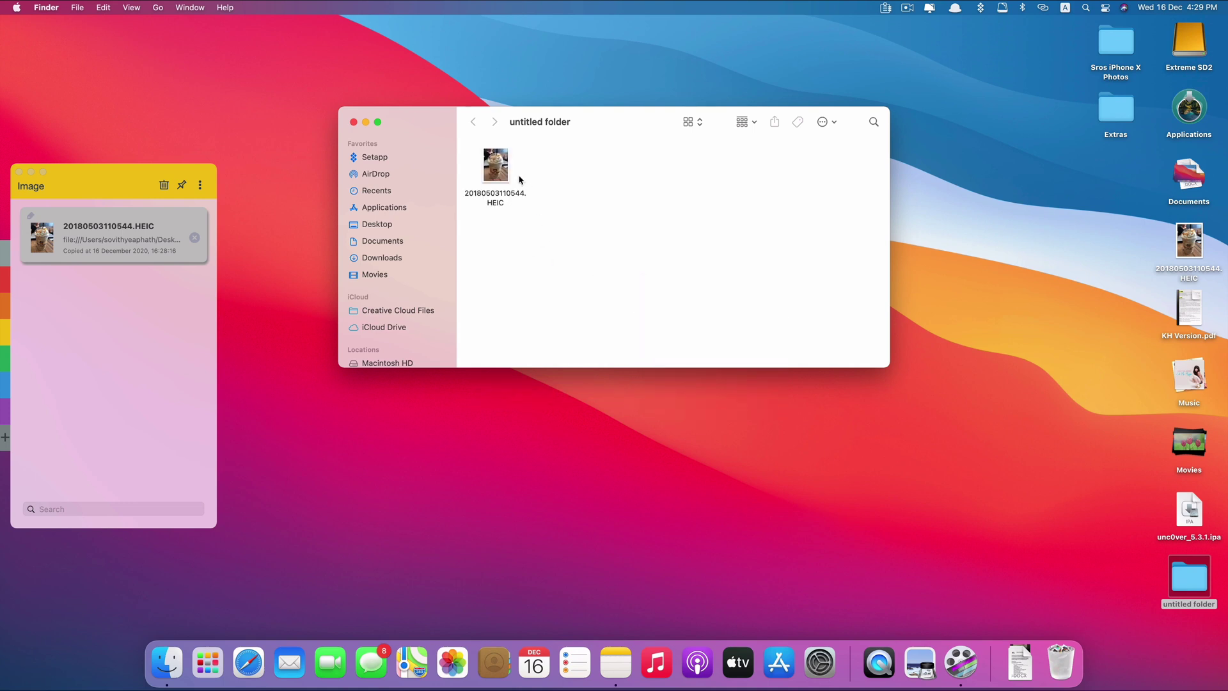
left_click(382, 276)
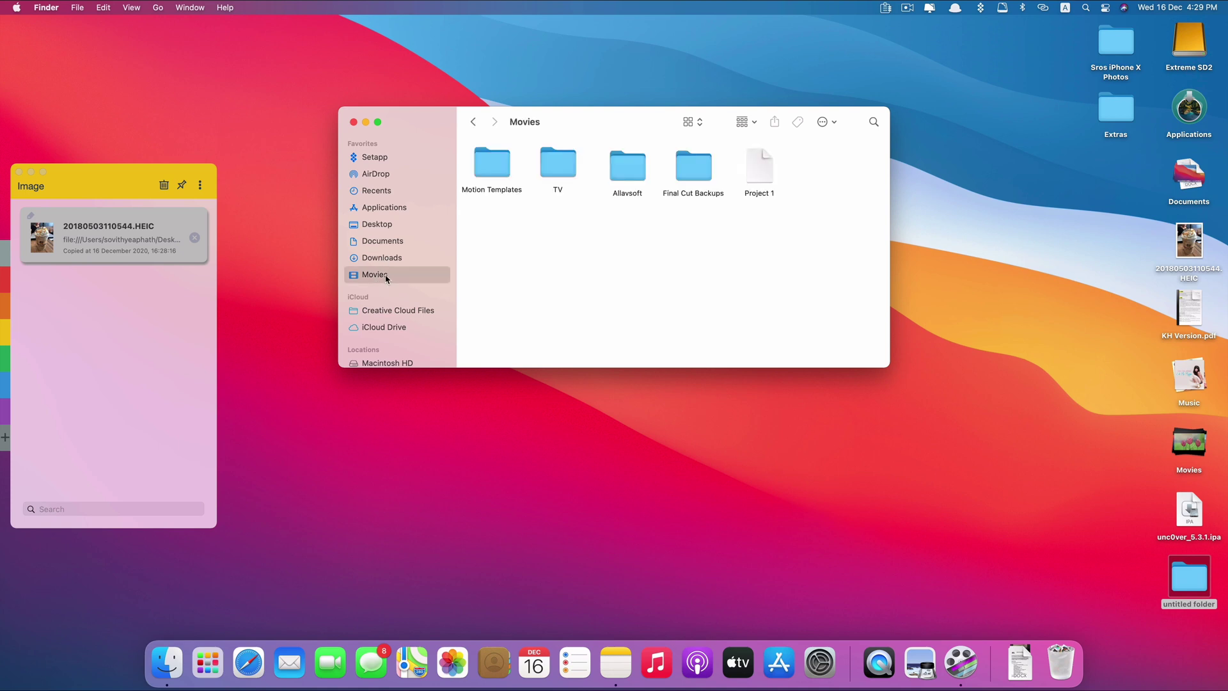
left_click(354, 123)
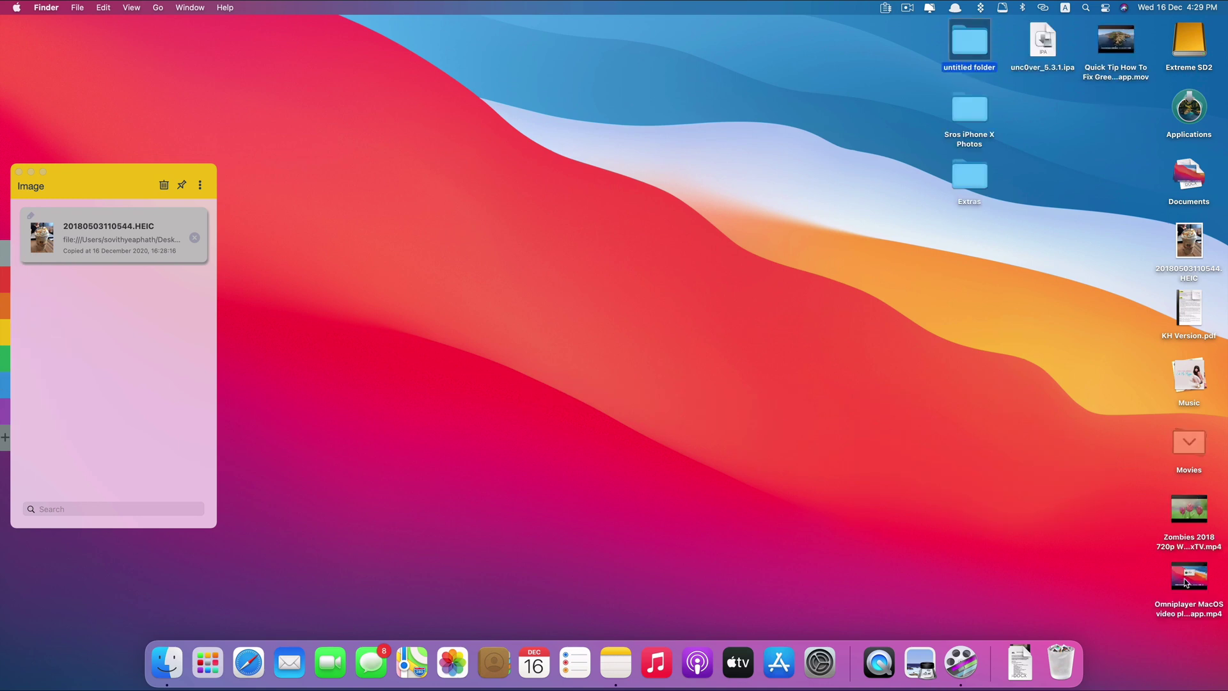
Copy the Zombies 2018 mp4 and play its preview in Oka Paste's File category
right_click(1199, 520)
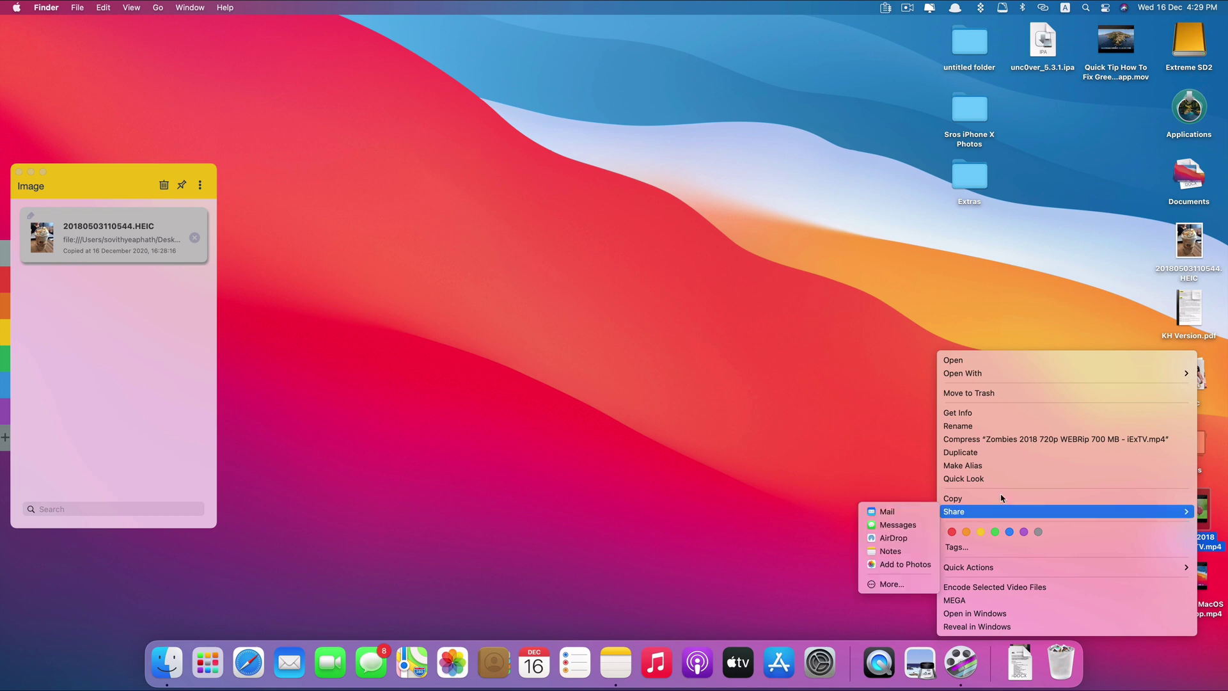
left_click(968, 496)
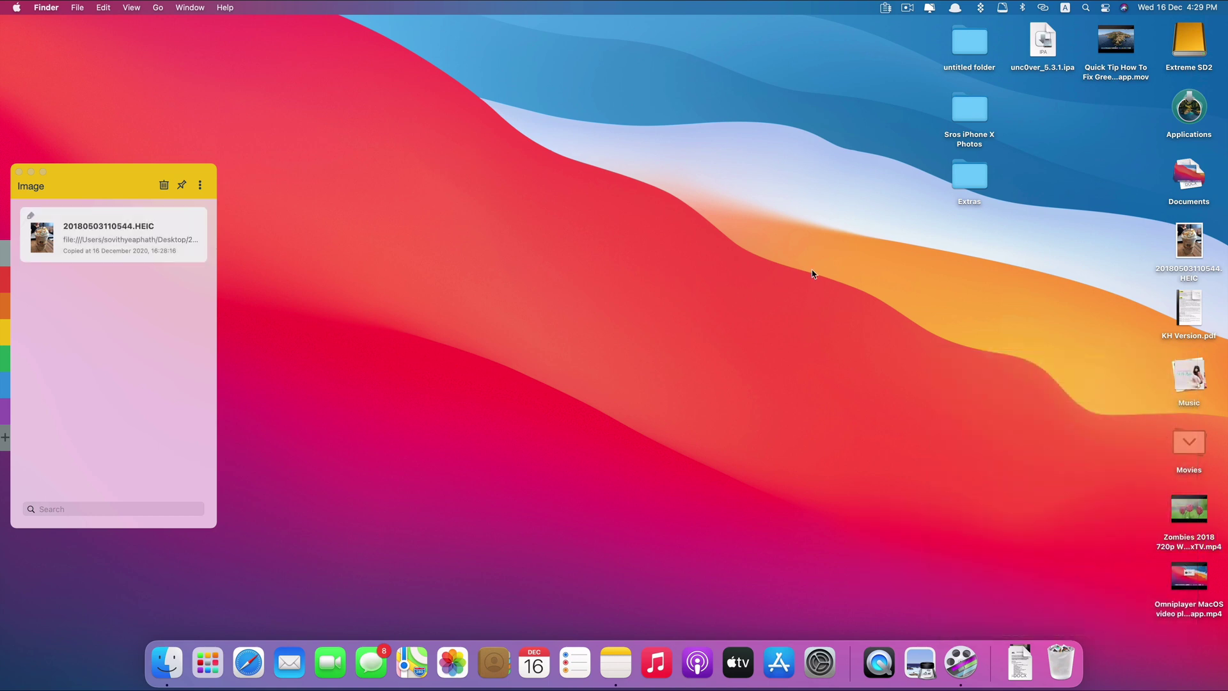
left_click(5, 364)
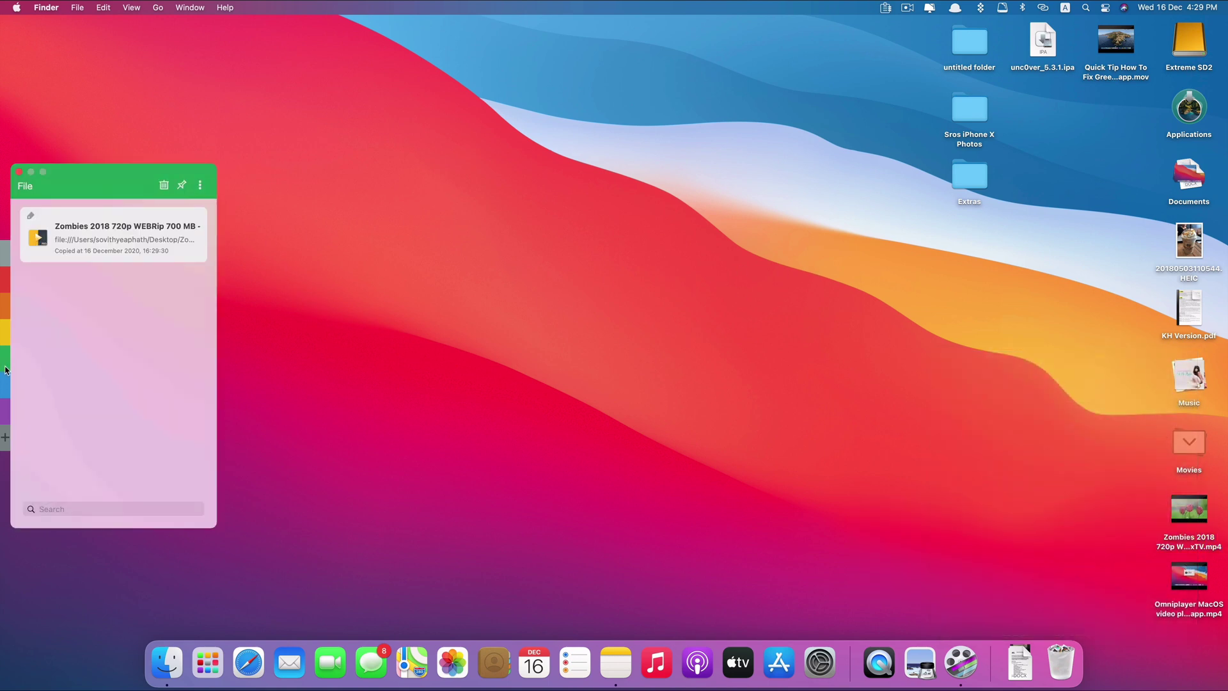
mouse_move(128, 241)
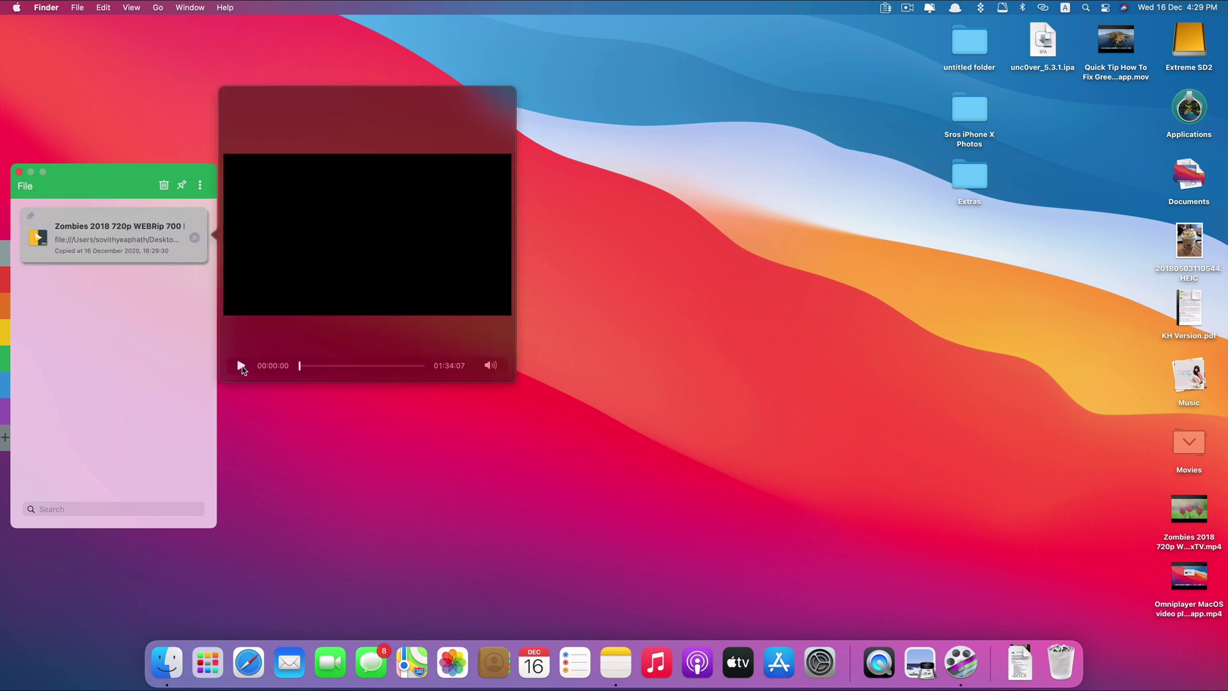
left_click(241, 365)
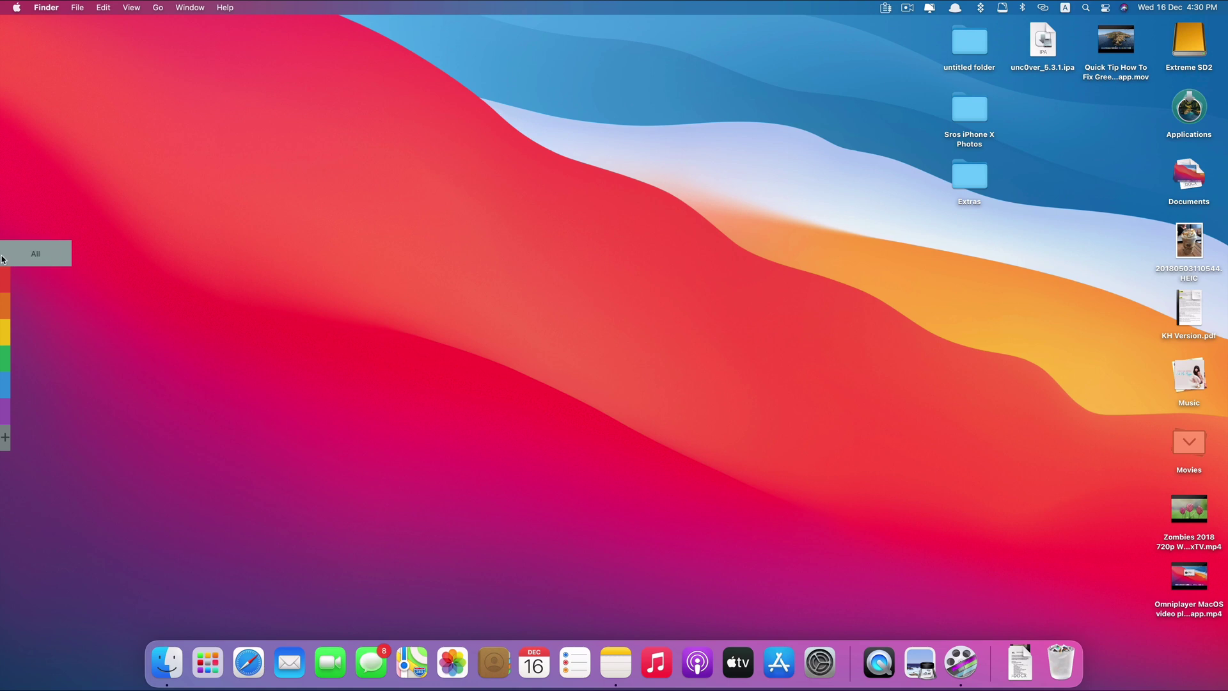
Copy Carly Rae Jepsen - Call Me Ma.mp3 from the Music stack and preview its album art
left_click(26, 259)
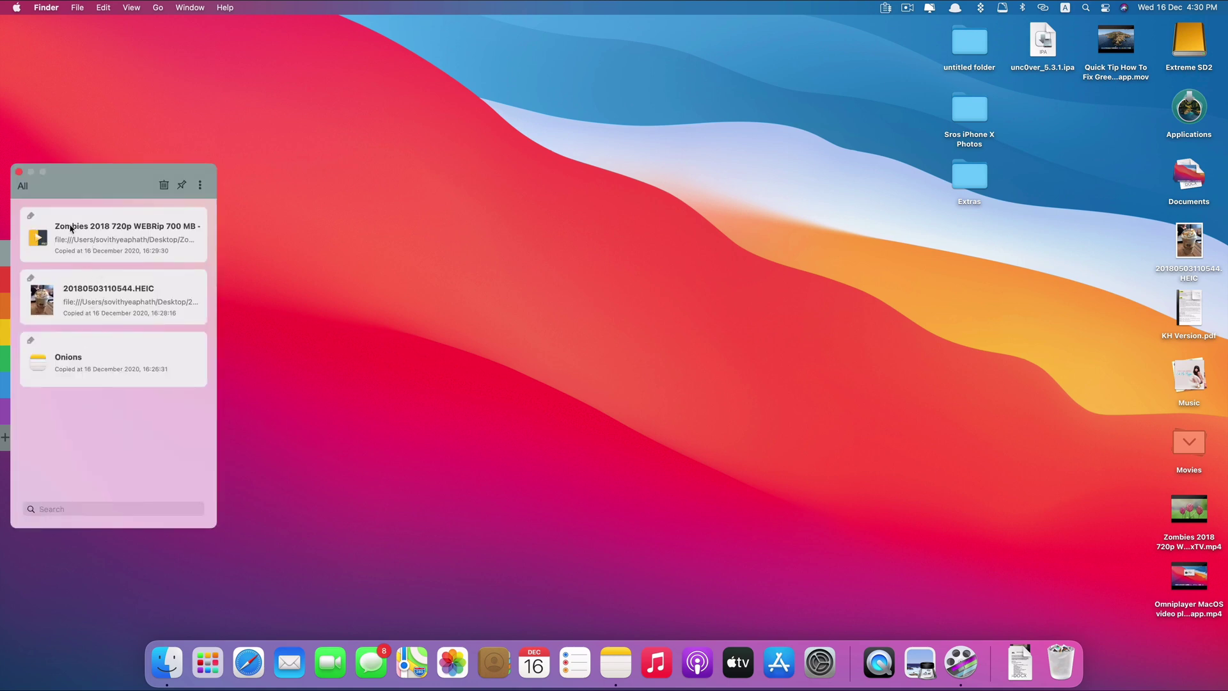
left_click(17, 173)
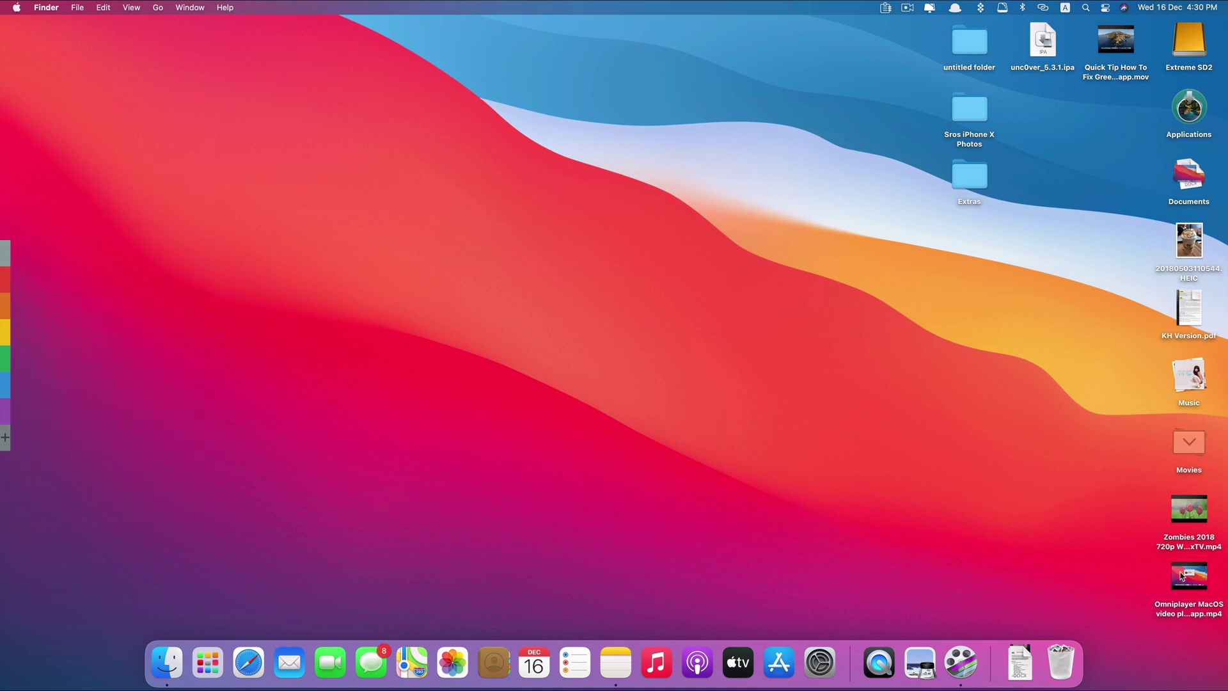
left_click(1172, 379)
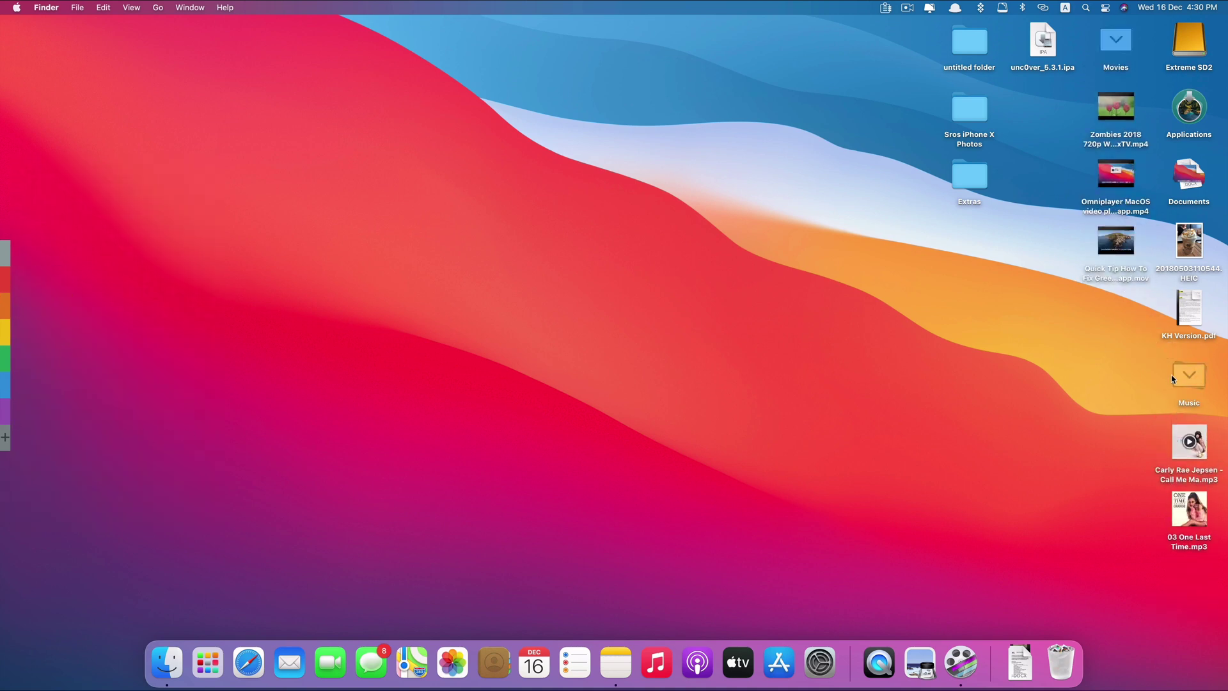
right_click(1180, 455)
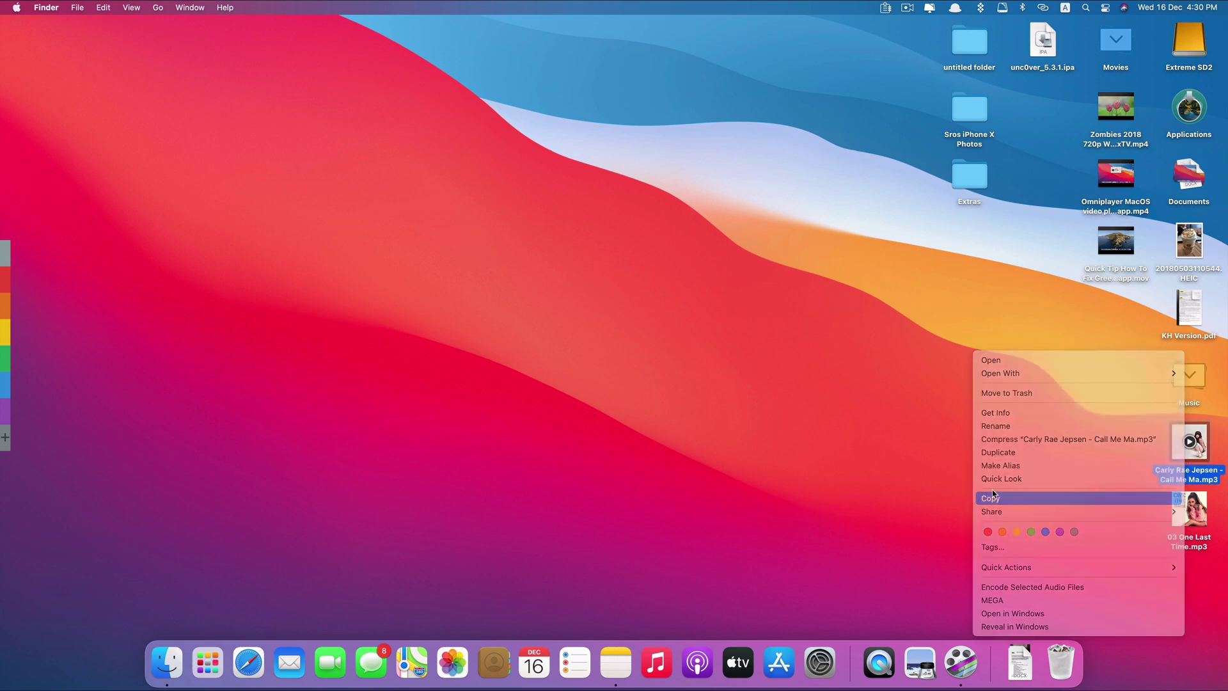
left_click(992, 497)
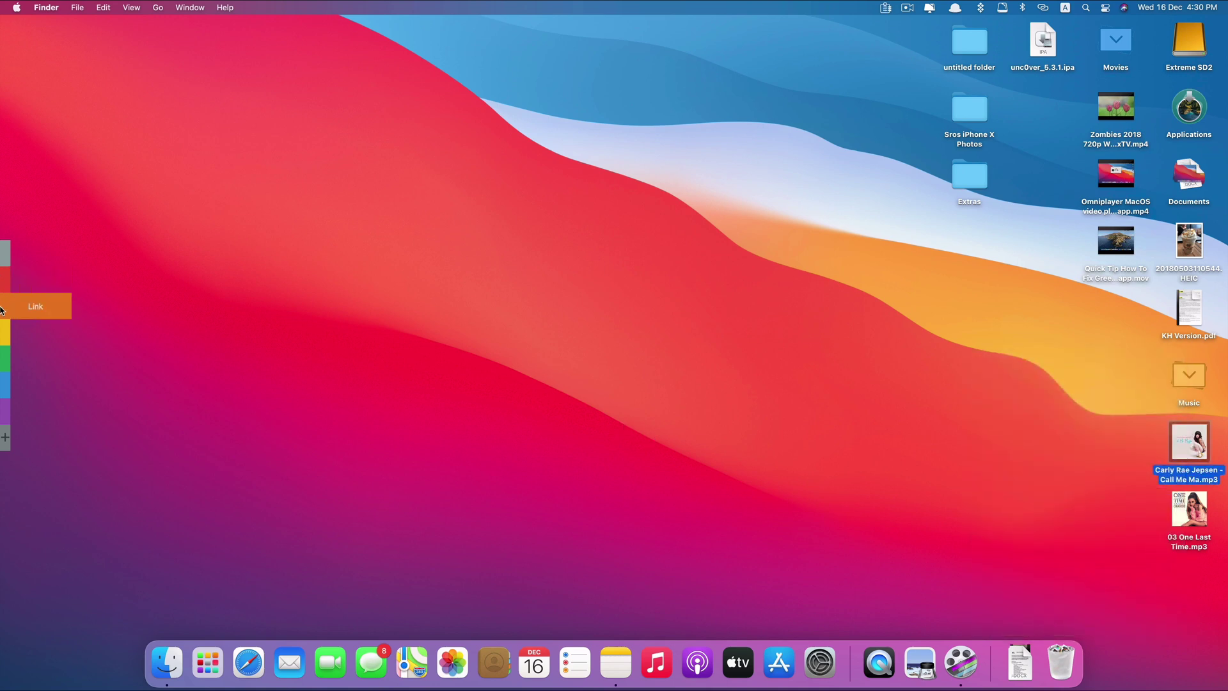
left_click(4, 253)
mouse_move(161, 239)
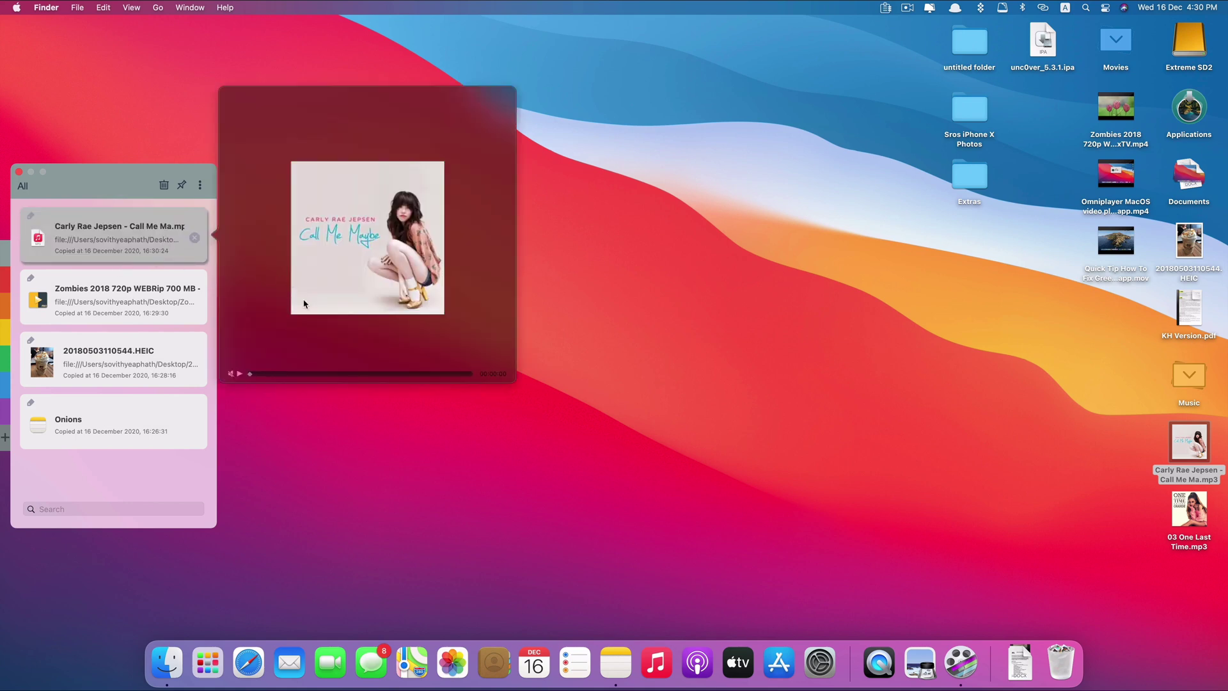
left_click(913, 316)
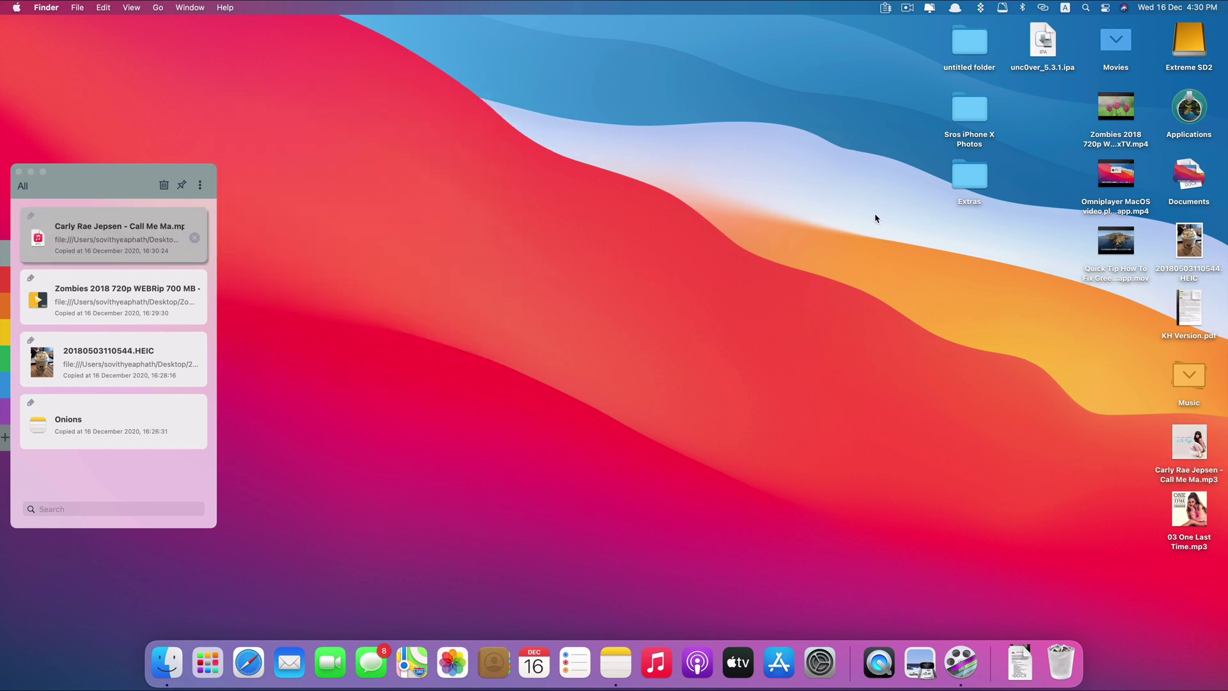
Copy unc0ver_5.3.1.ipa and Last Goodbye.m4r from Documents > AnyTrans-Export-2020-12-14 > Ringtones
right_click(1052, 50)
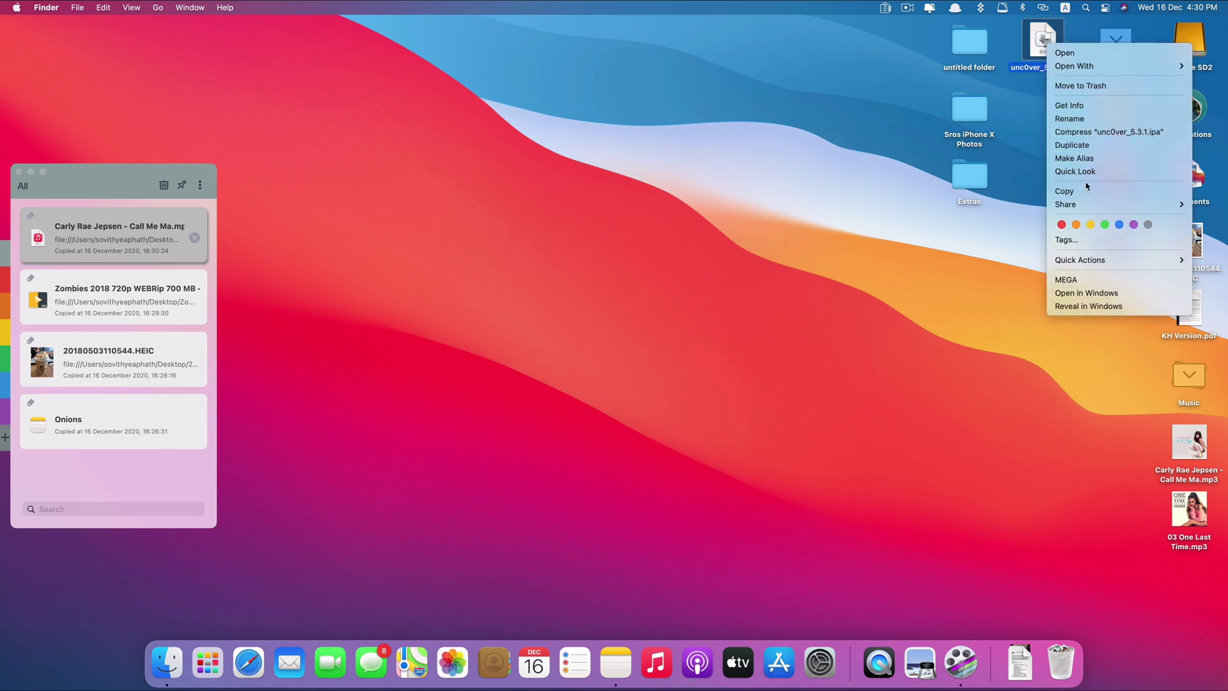
left_click(1085, 190)
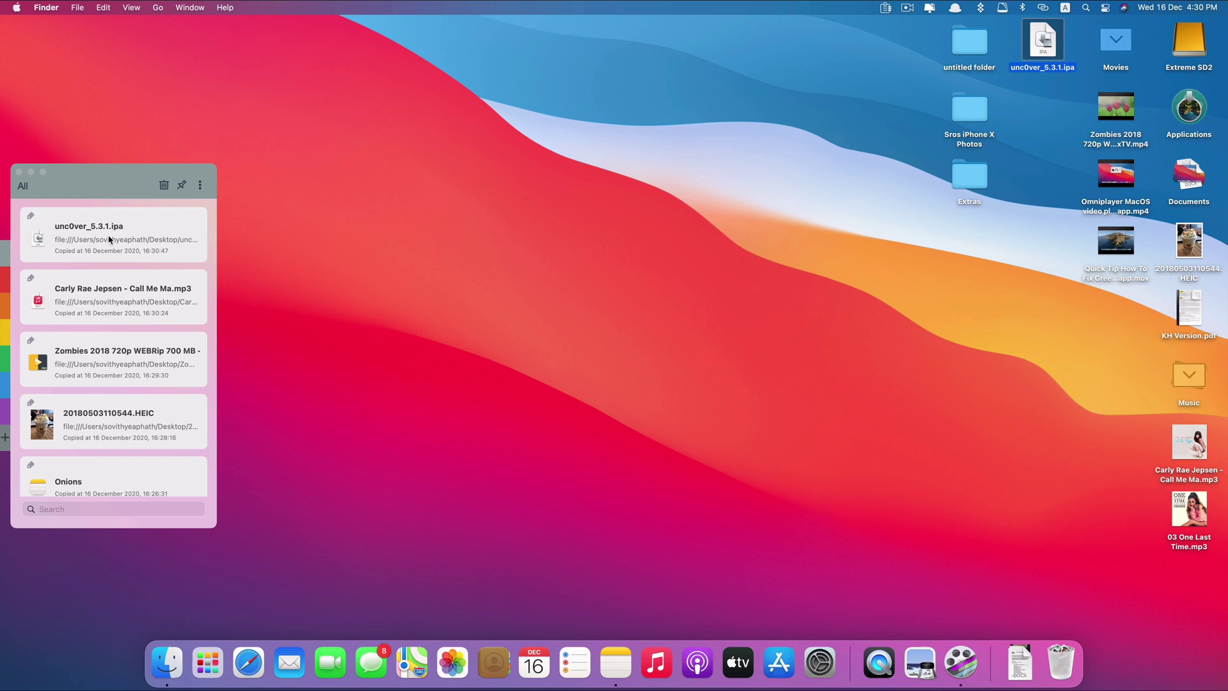
left_click(167, 663)
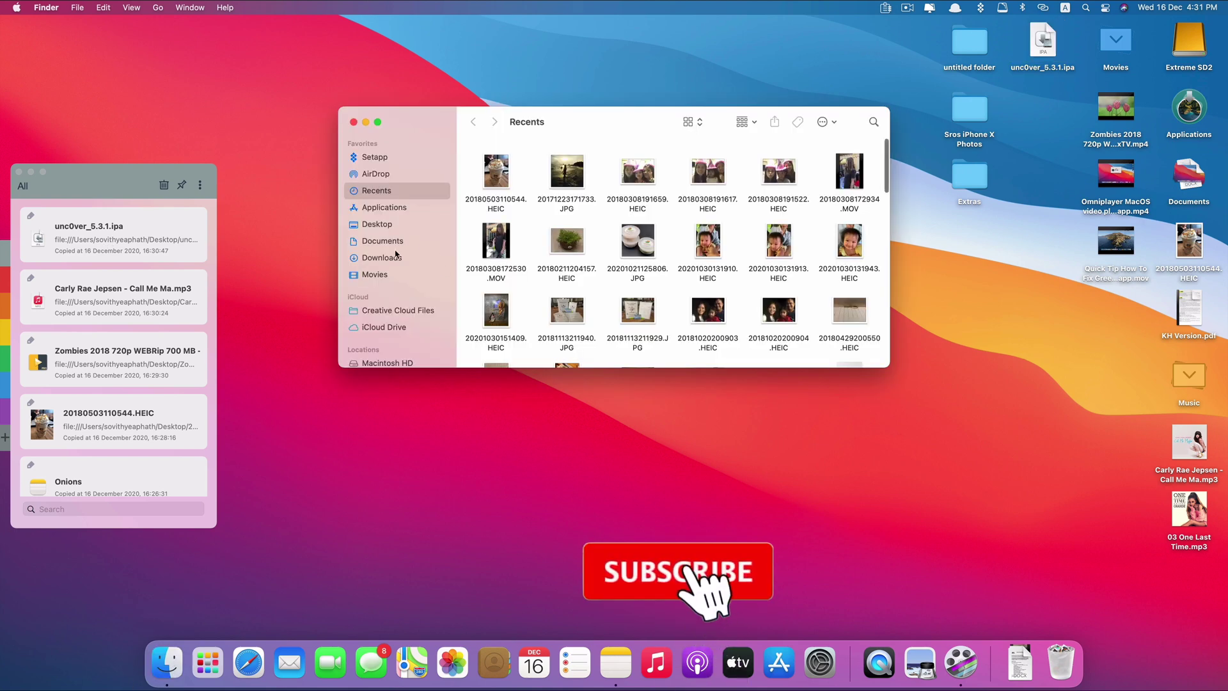
left_click(391, 241)
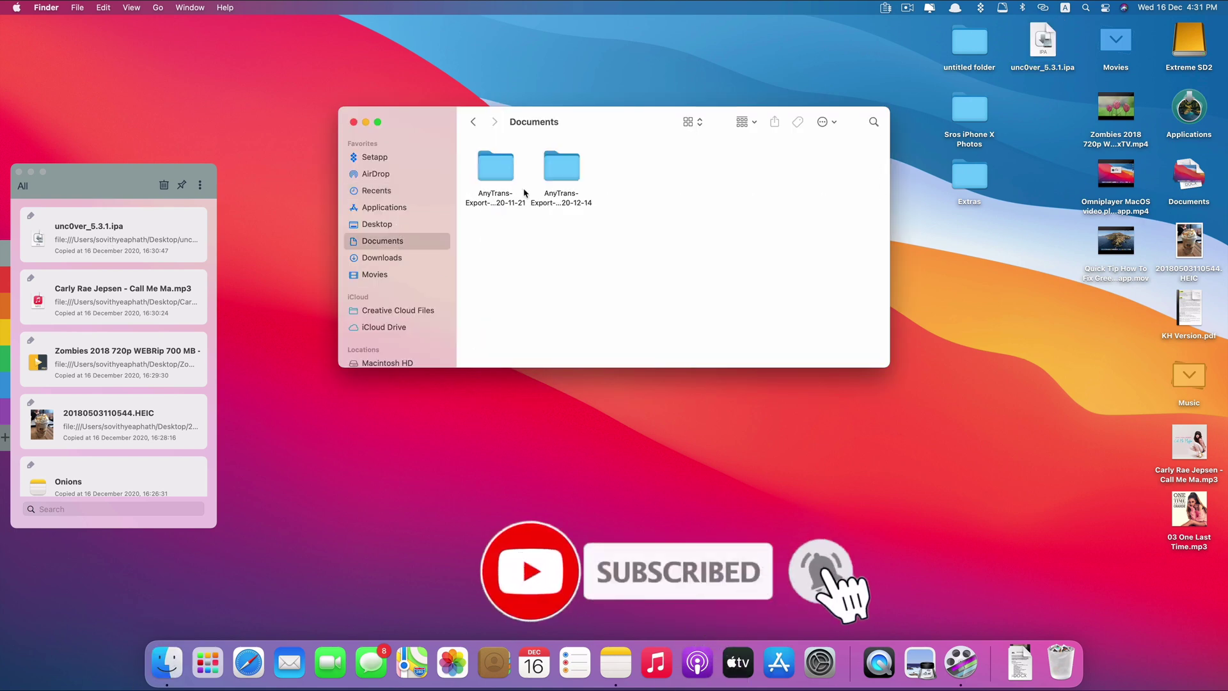
double_click(557, 190)
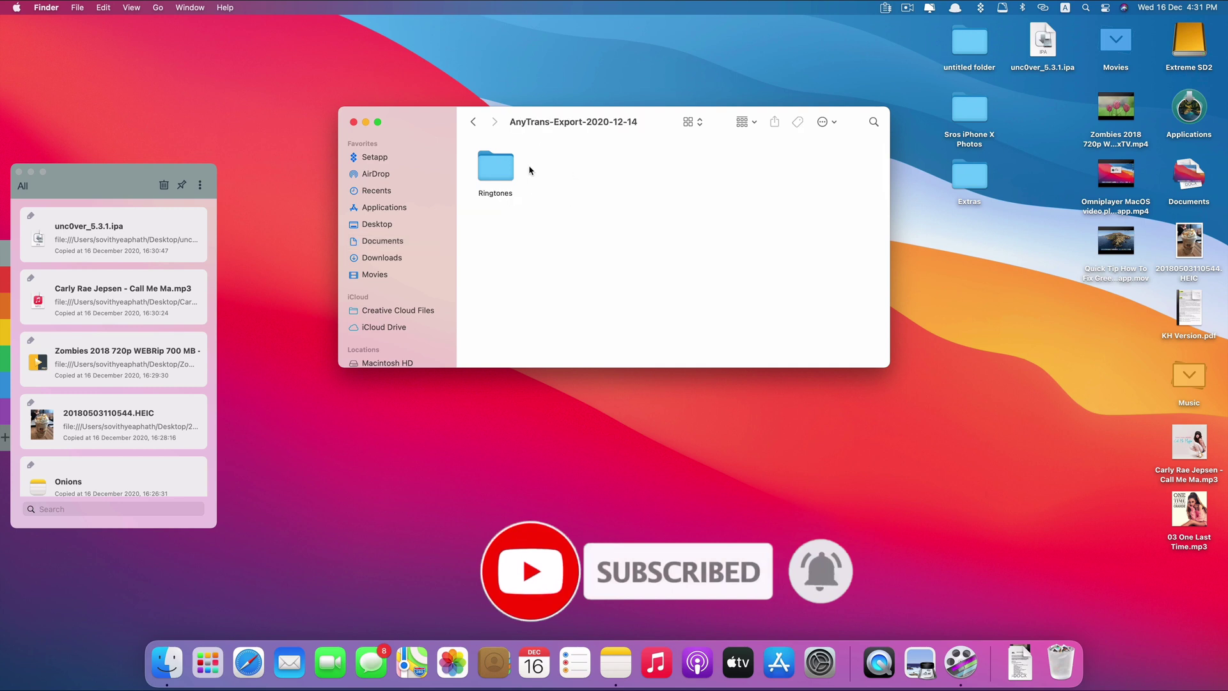
double_click(505, 168)
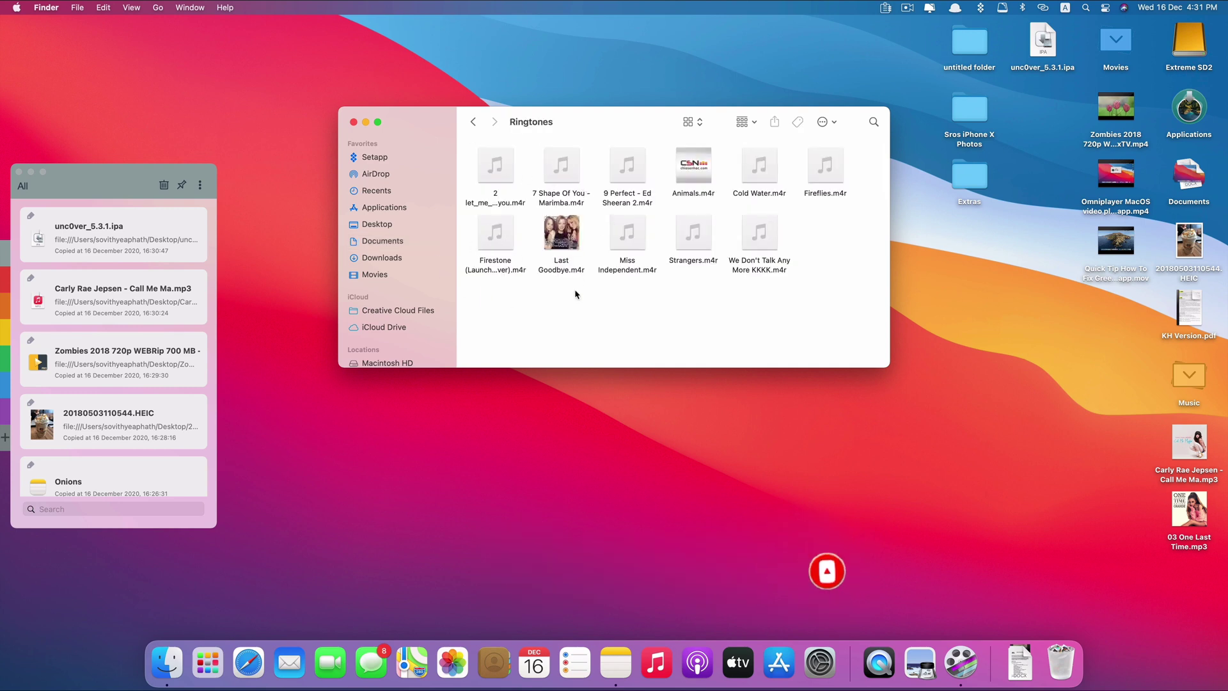
right_click(560, 243)
left_click(598, 394)
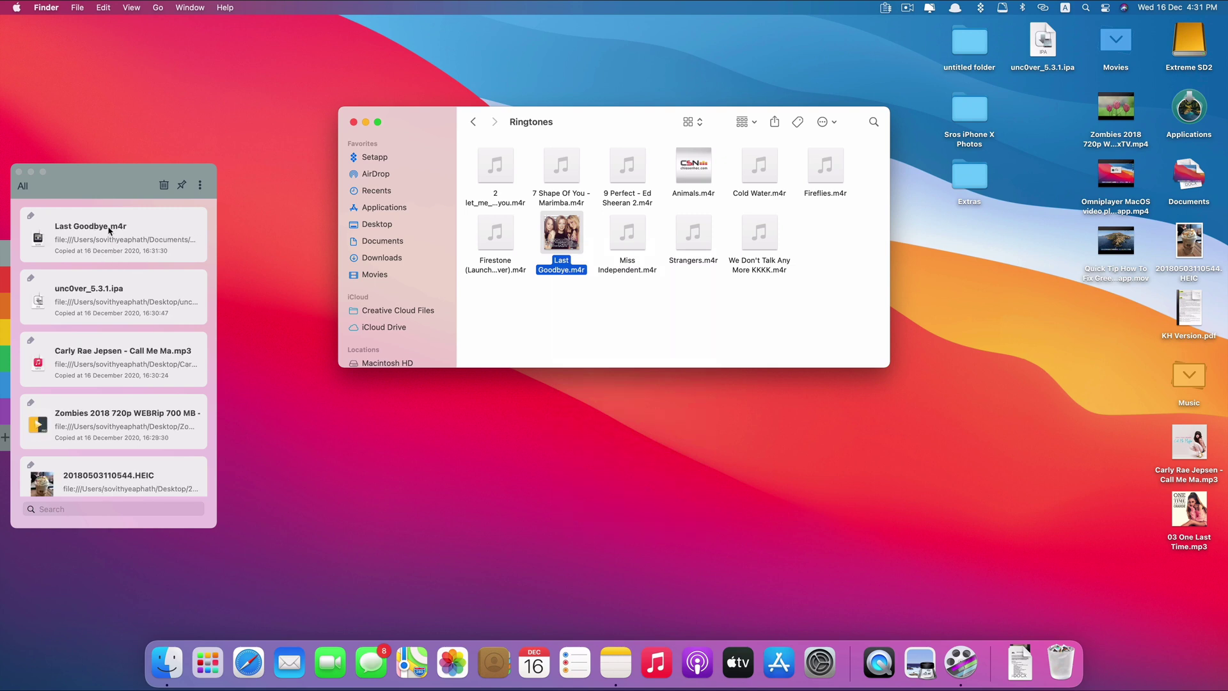
left_click(116, 268)
Preview the unc0ver_5.3.1.ipa clip and paste it into the untitled desktop folder
left_click(97, 303)
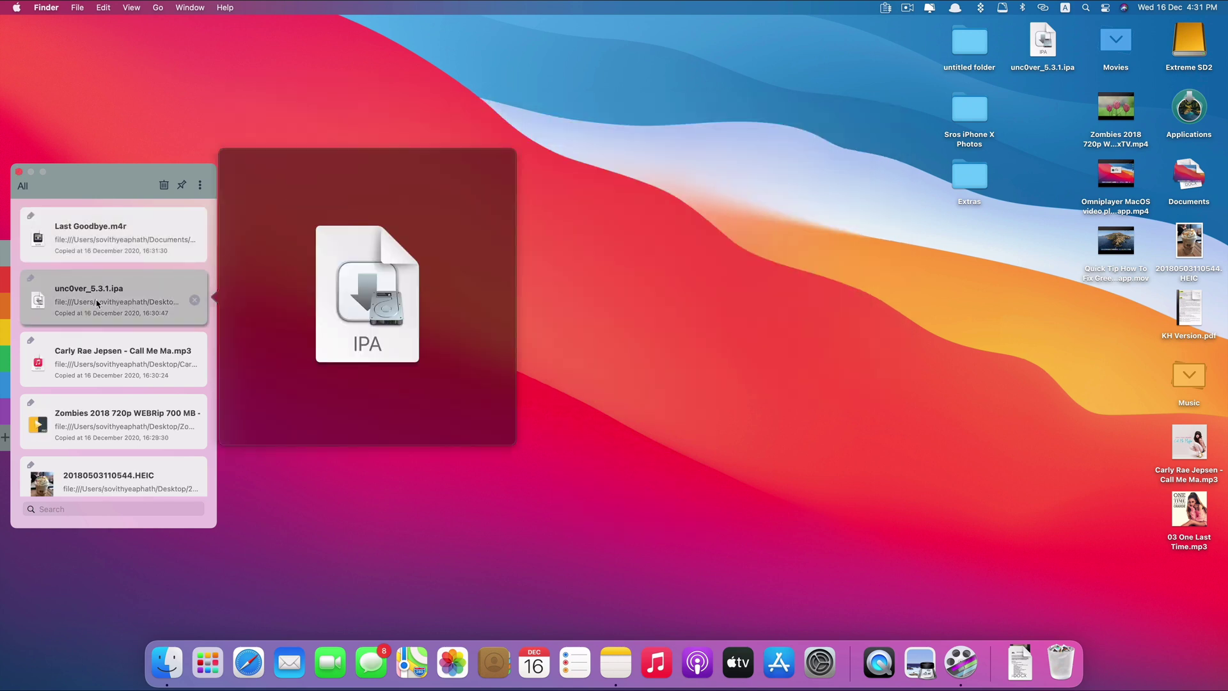
left_click(122, 301)
double_click(969, 42)
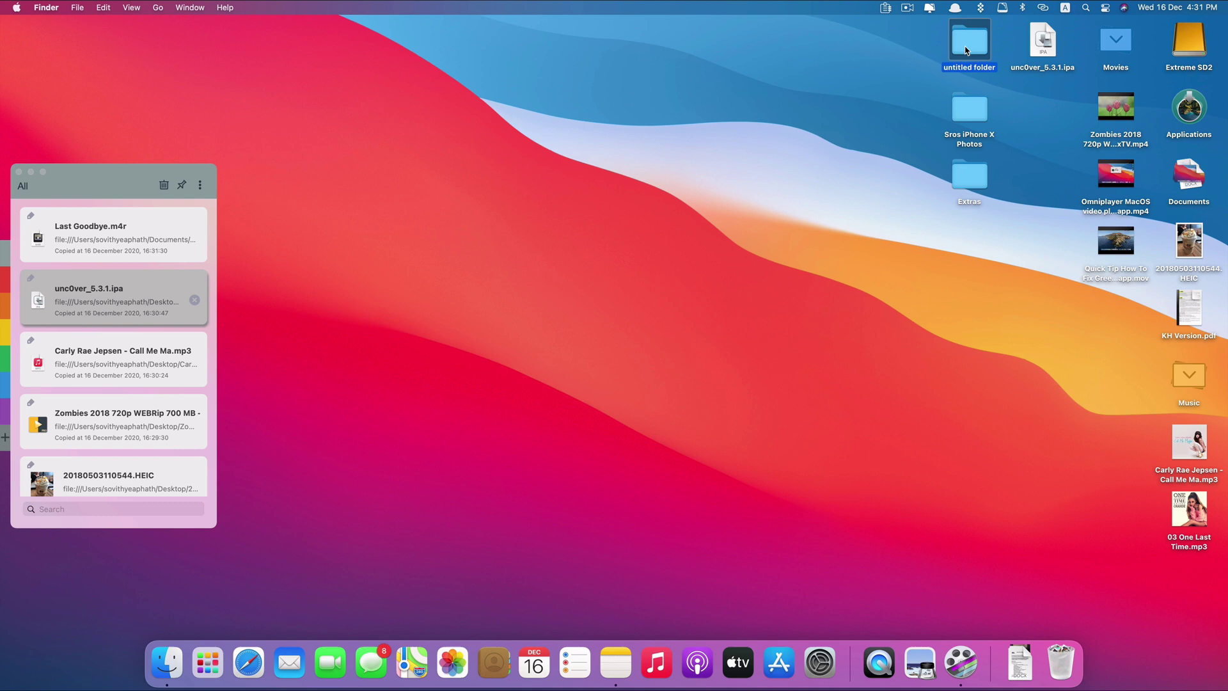
right_click(597, 217)
left_click(640, 235)
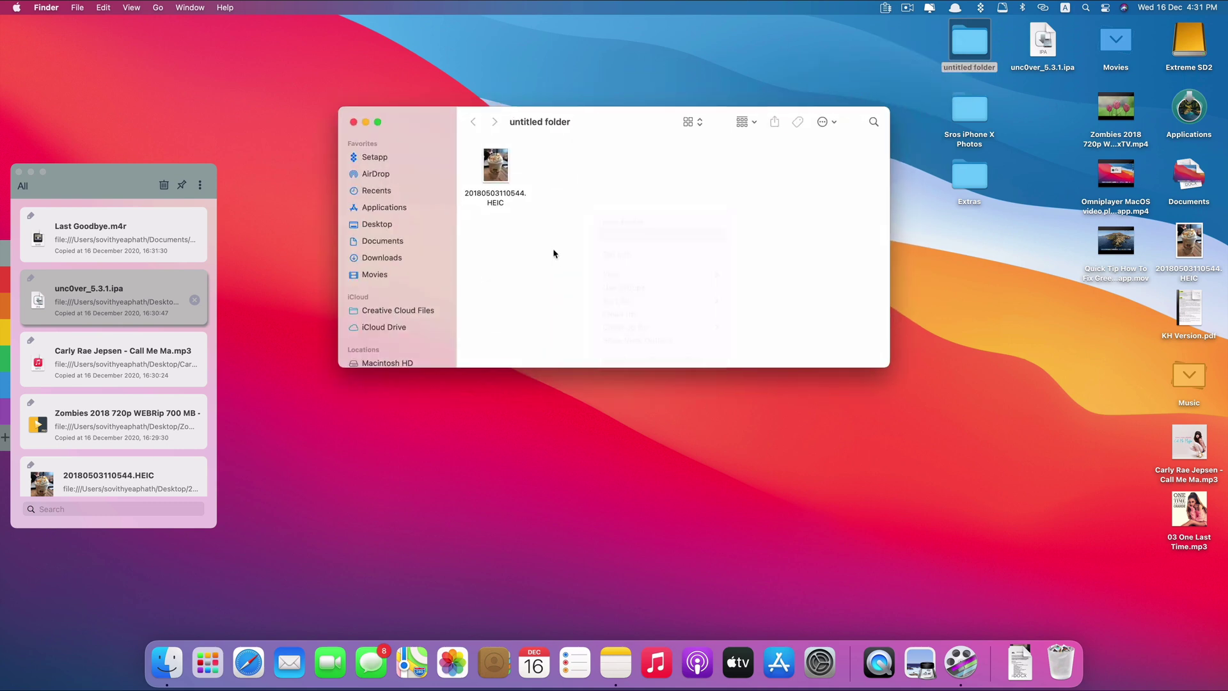
Paste the Last Goodbye.m4r clip into the untitled folder, then close the folder window
left_click(126, 244)
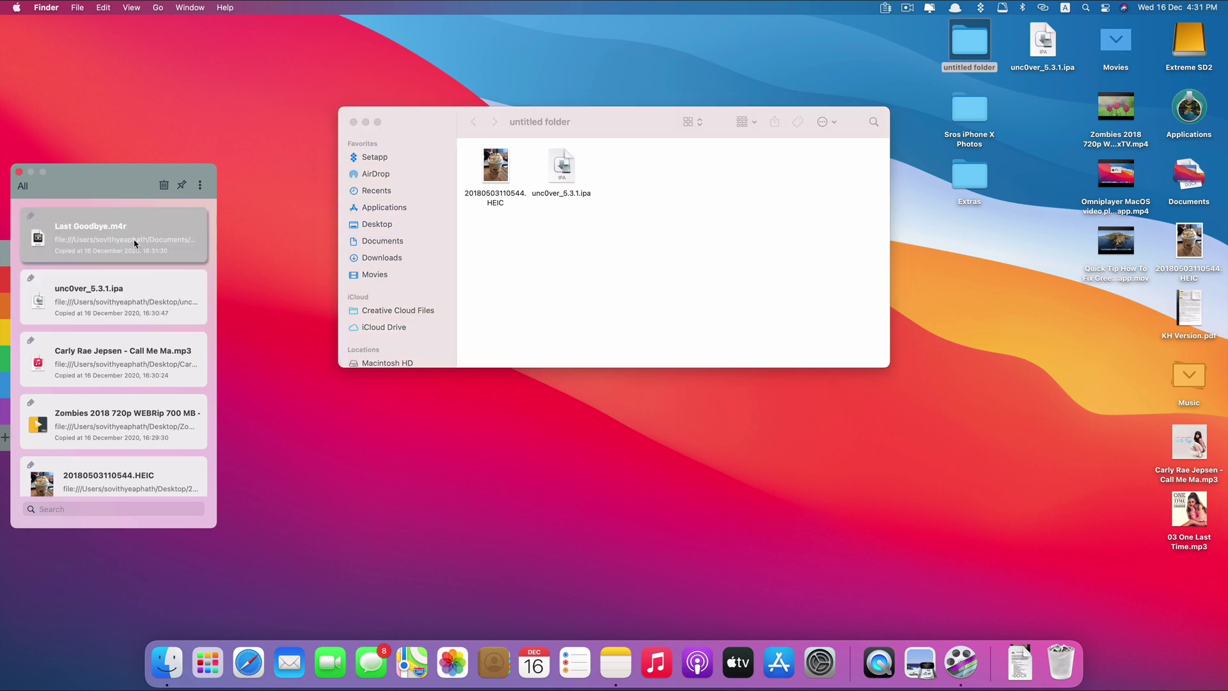
right_click(670, 219)
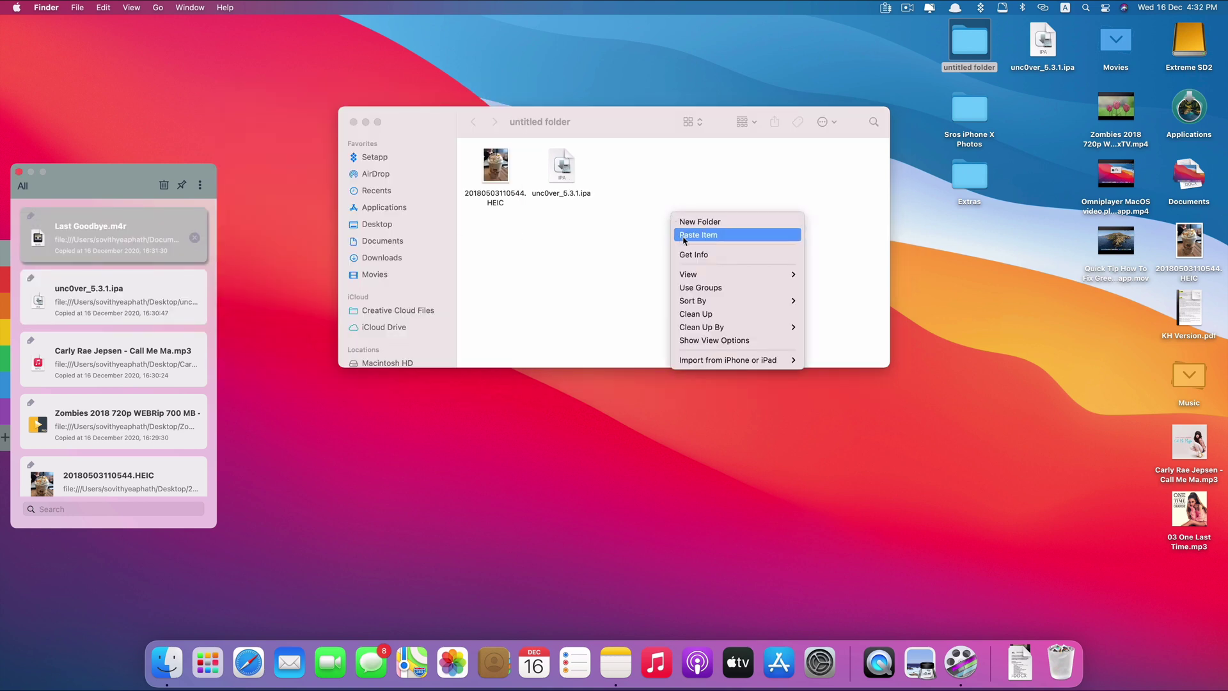
left_click(671, 236)
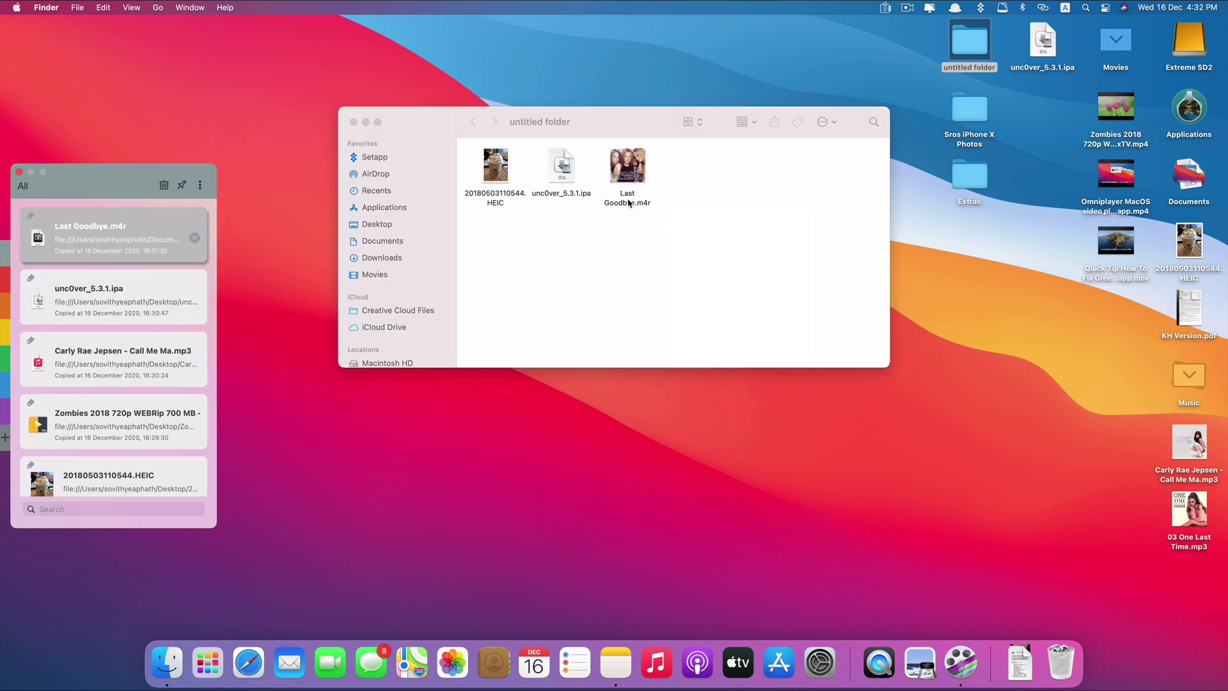
left_click(353, 122)
Delete the Last Goodbye.m4r entry from the clipboard history and close the panel
scroll(96, 294, "down", 1)
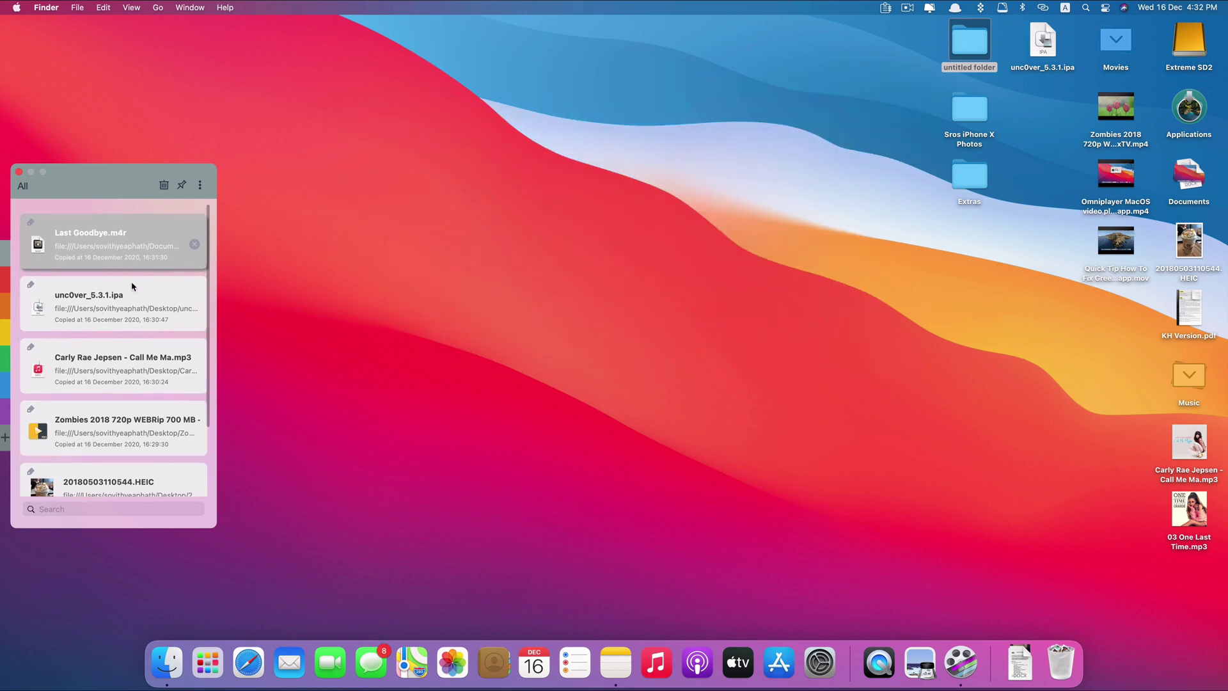
scroll(122, 333, "down", 2)
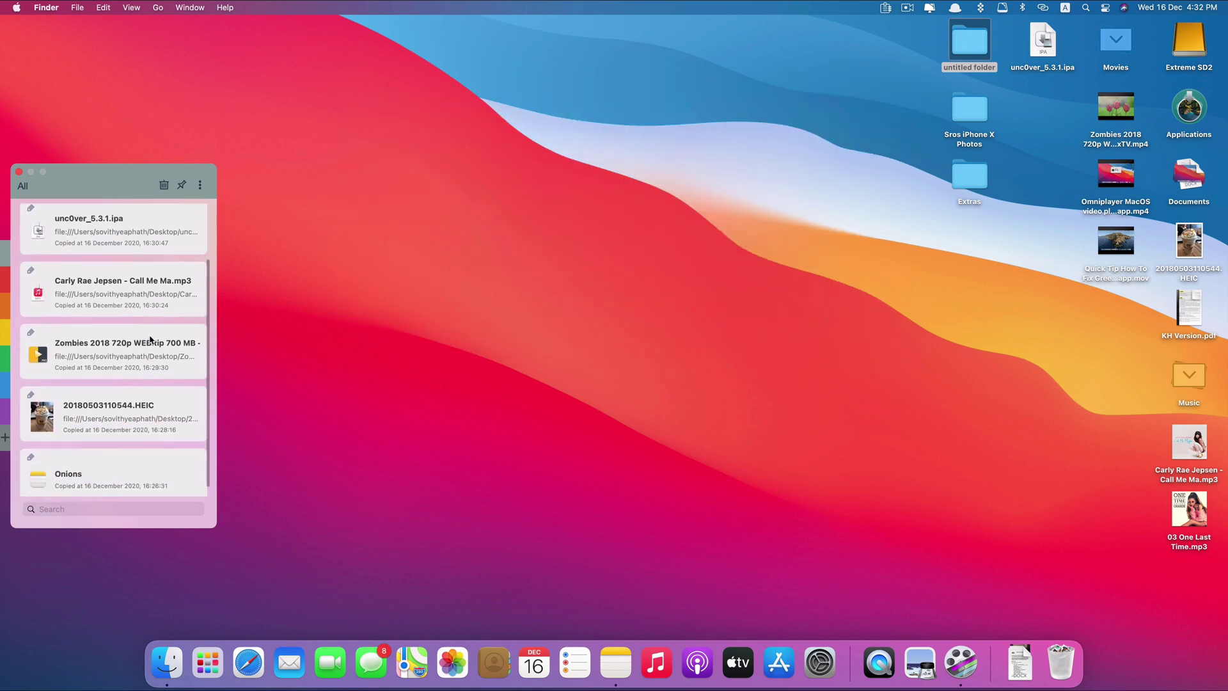
scroll(172, 269, "up", 2)
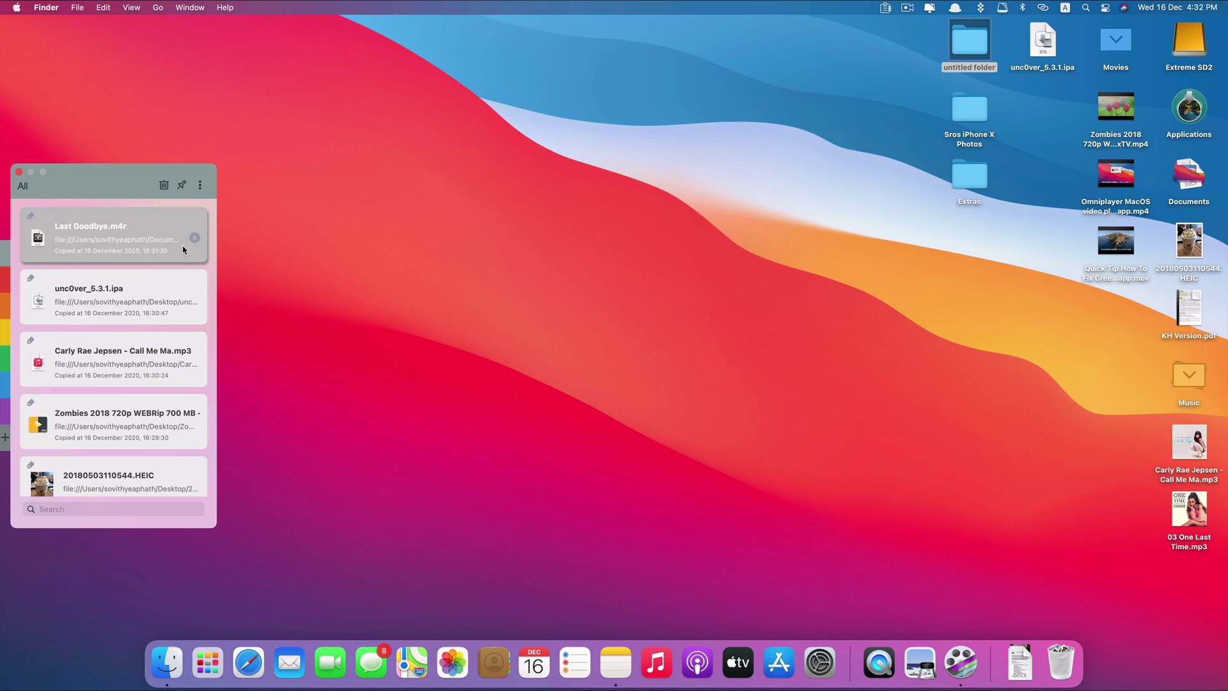
left_click(193, 238)
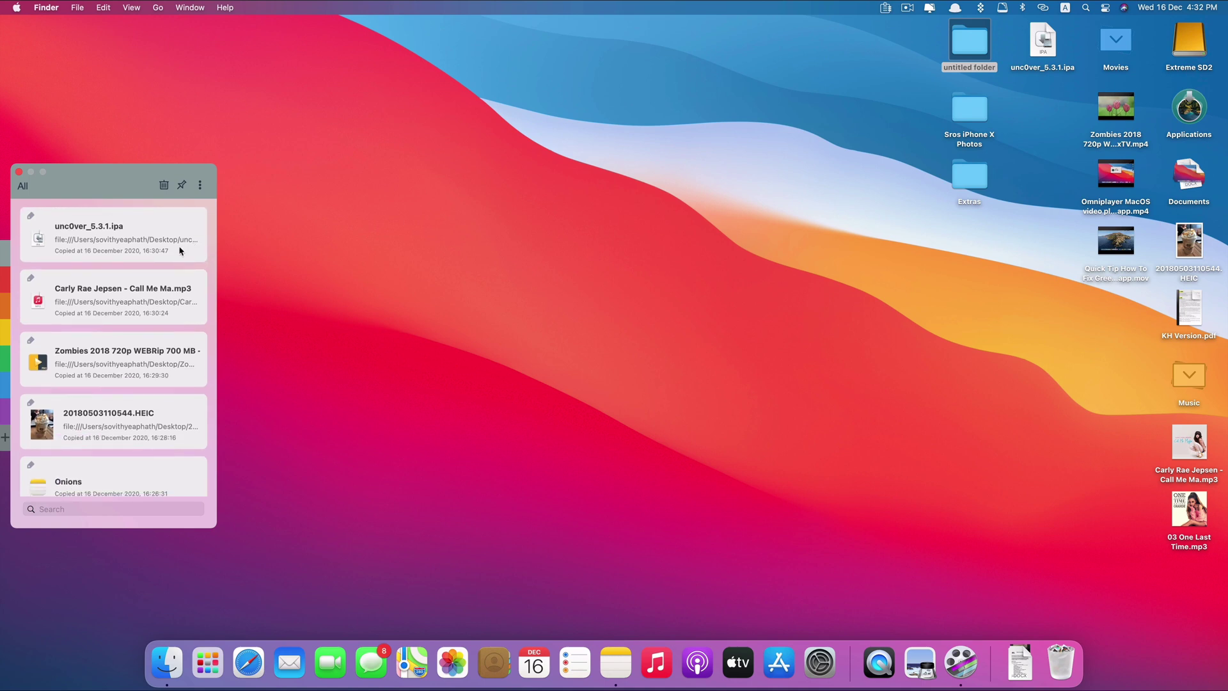
left_click(66, 426)
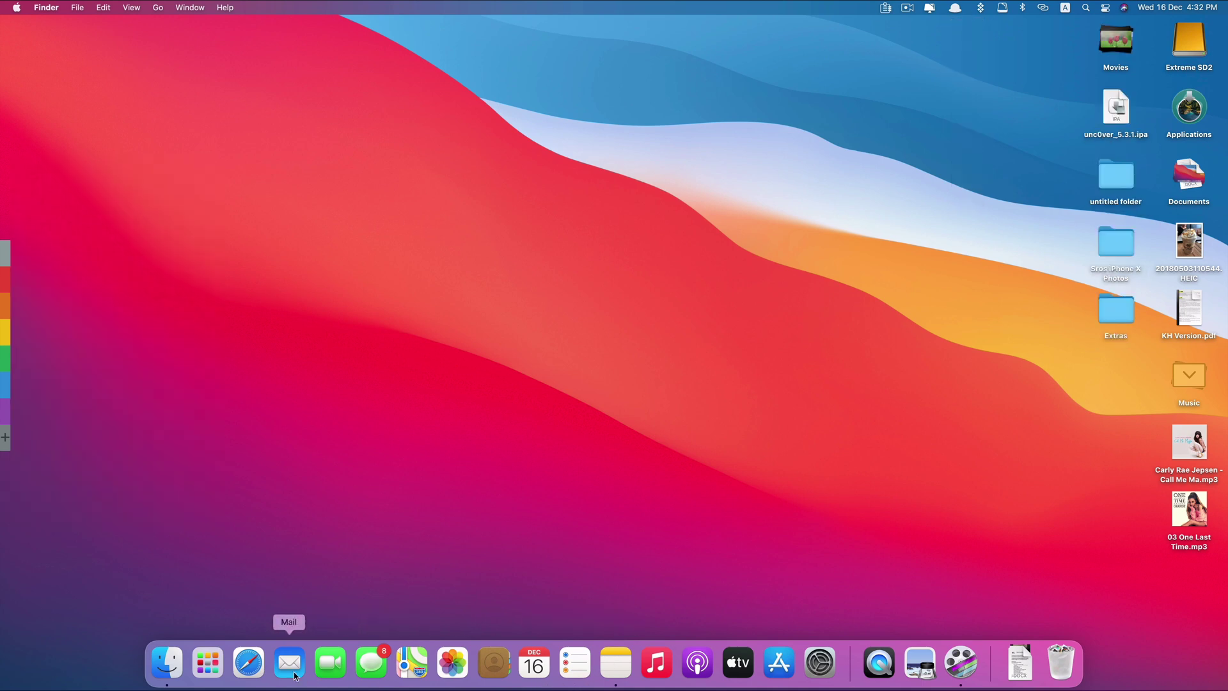
Launch Safari, open the YouTube Inclusivity Test video and pause it
left_click(247, 663)
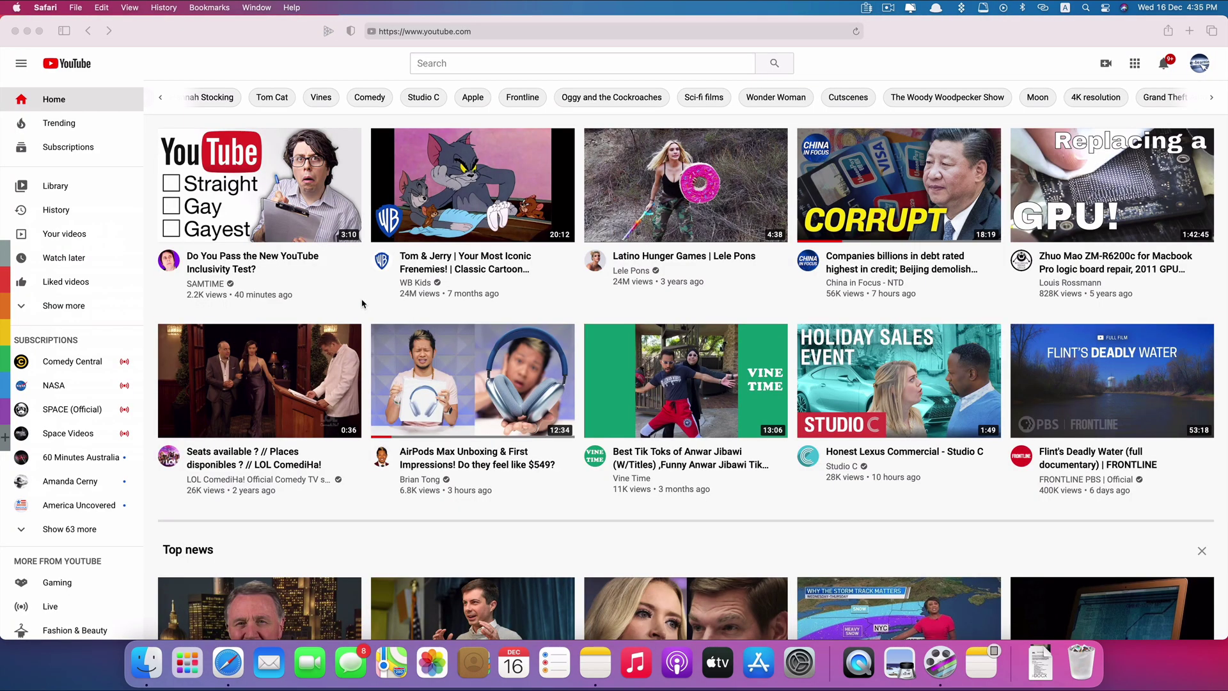
left_click(275, 185)
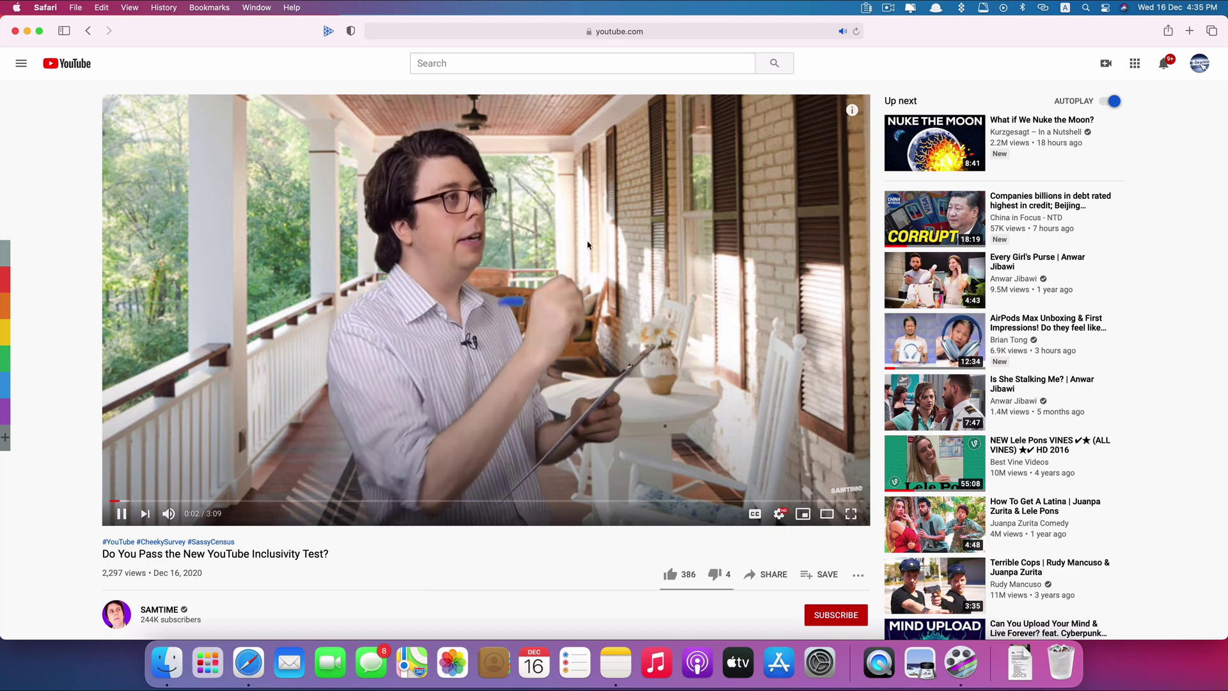
left_click(587, 245)
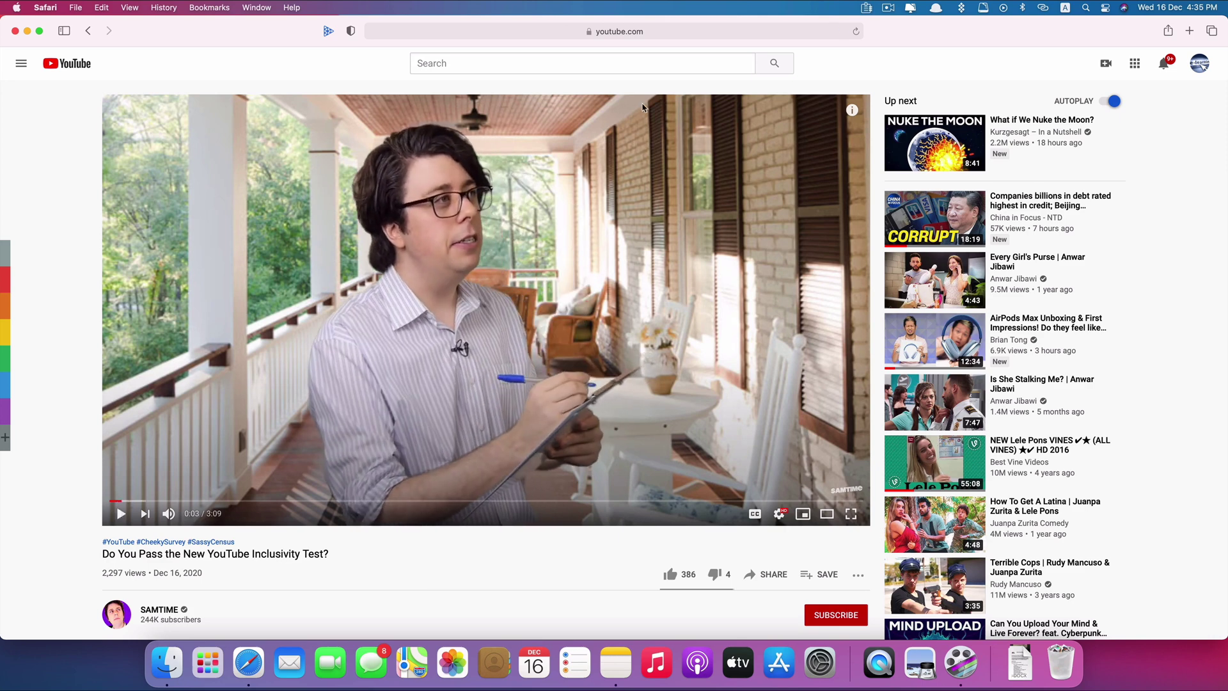
Copy the video's page URL from the Safari address bar
left_click(548, 31)
right_click(465, 29)
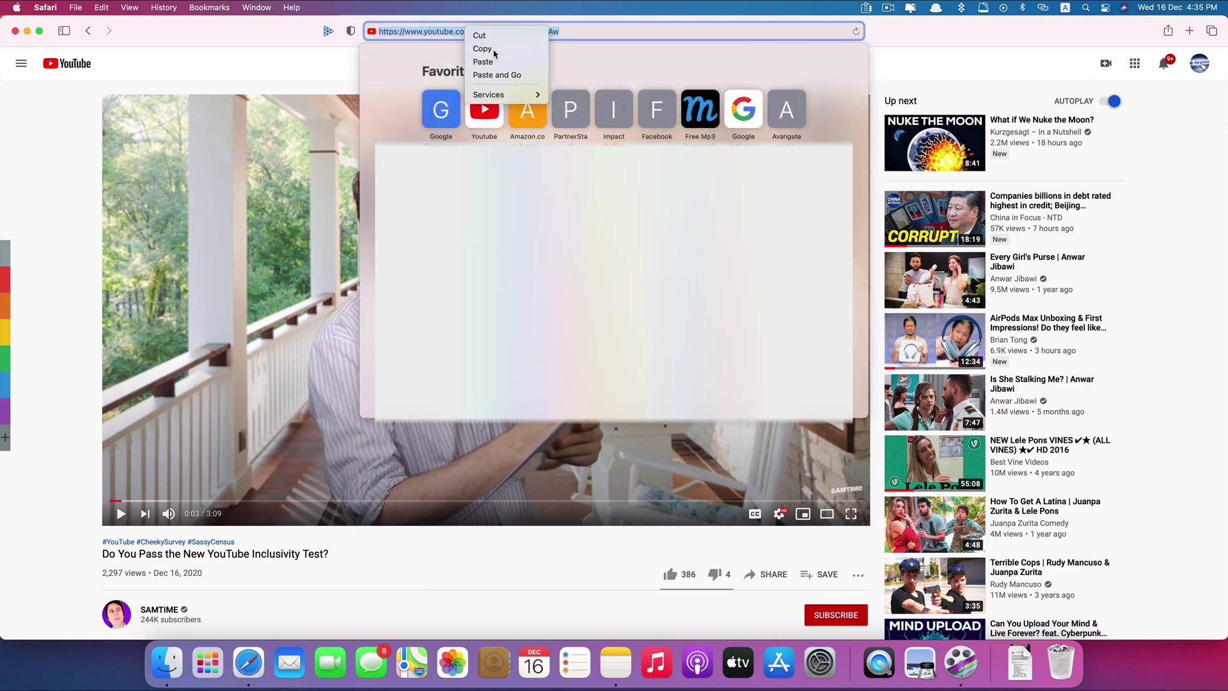
left_click(486, 42)
key("Escape")
Show the copied YouTube link's video preview in the clipboard history, then close the panel
mouse_move(14, 251)
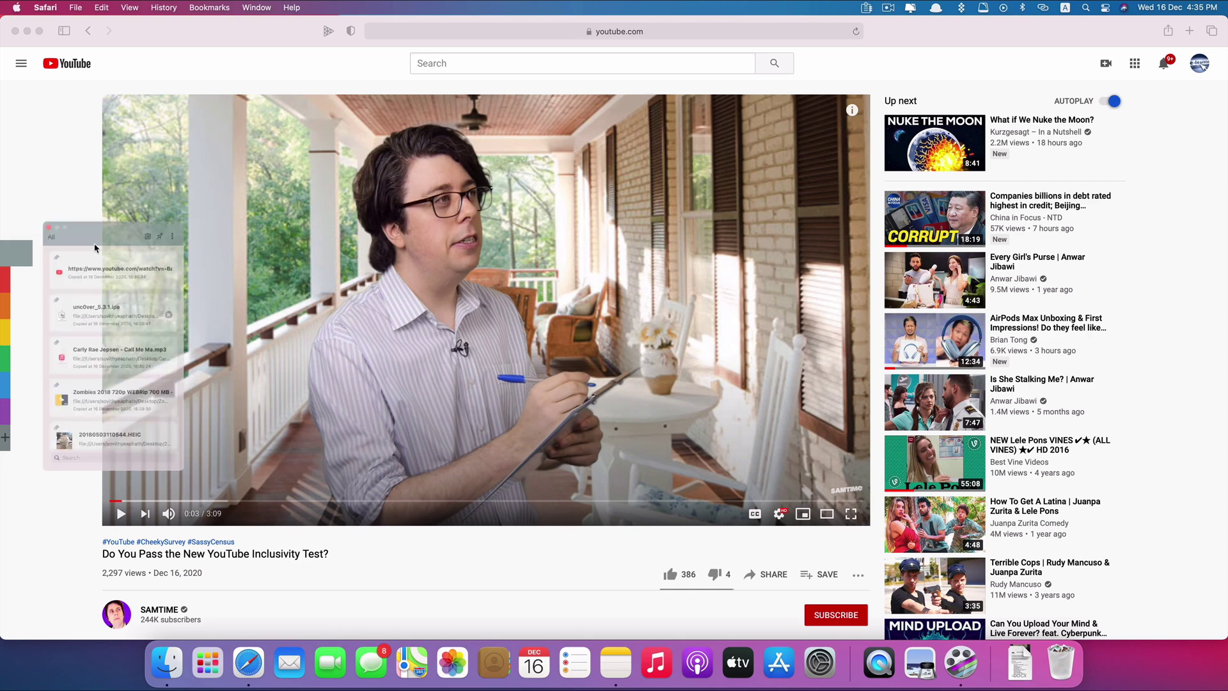
mouse_move(97, 238)
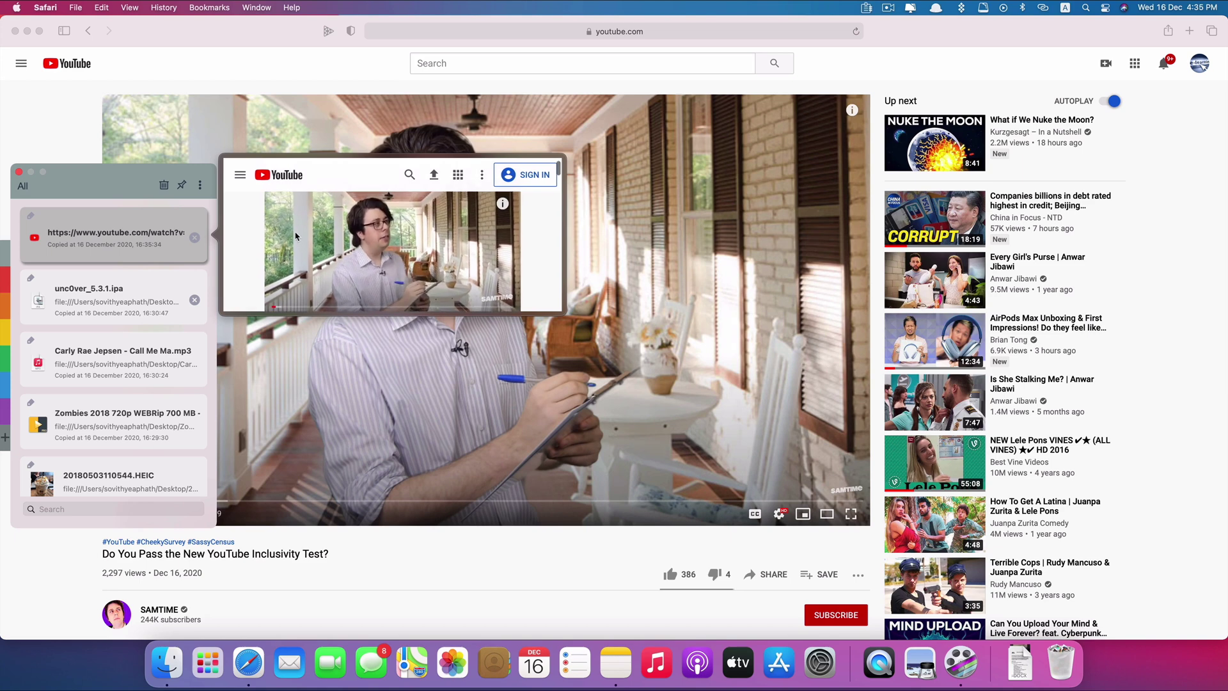
left_click(19, 171)
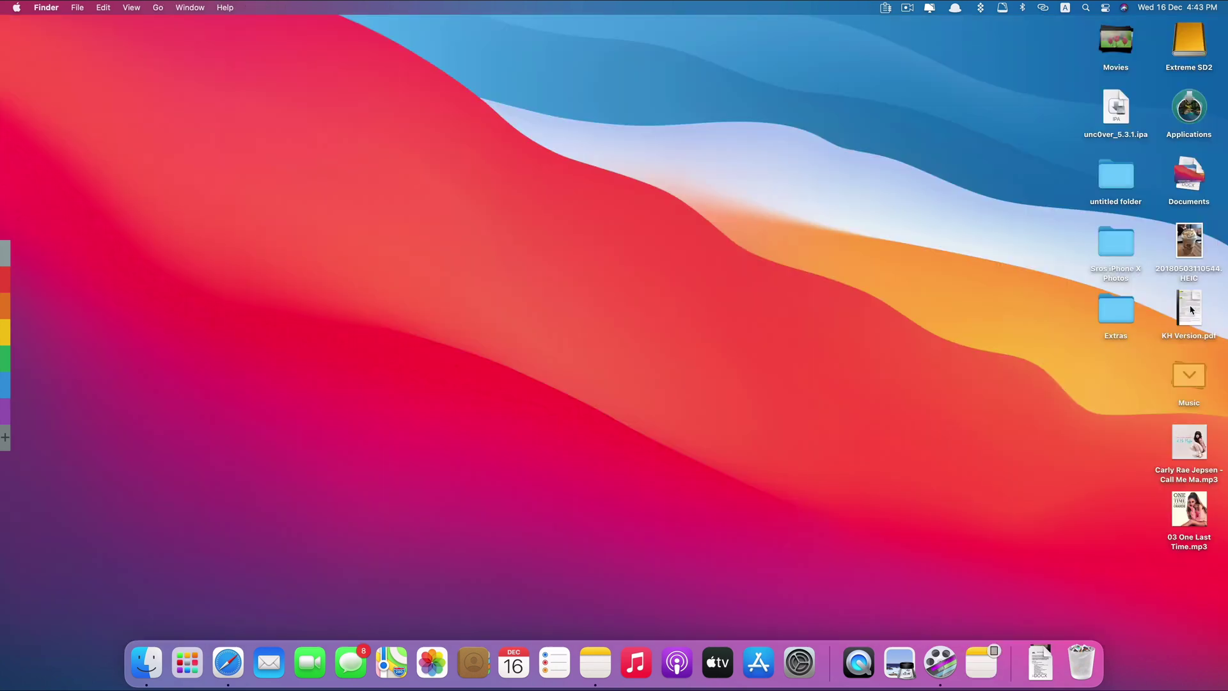
Copy KH Version.pdf from the desktop to the clipboard
left_click(1191, 309)
right_click(1191, 310)
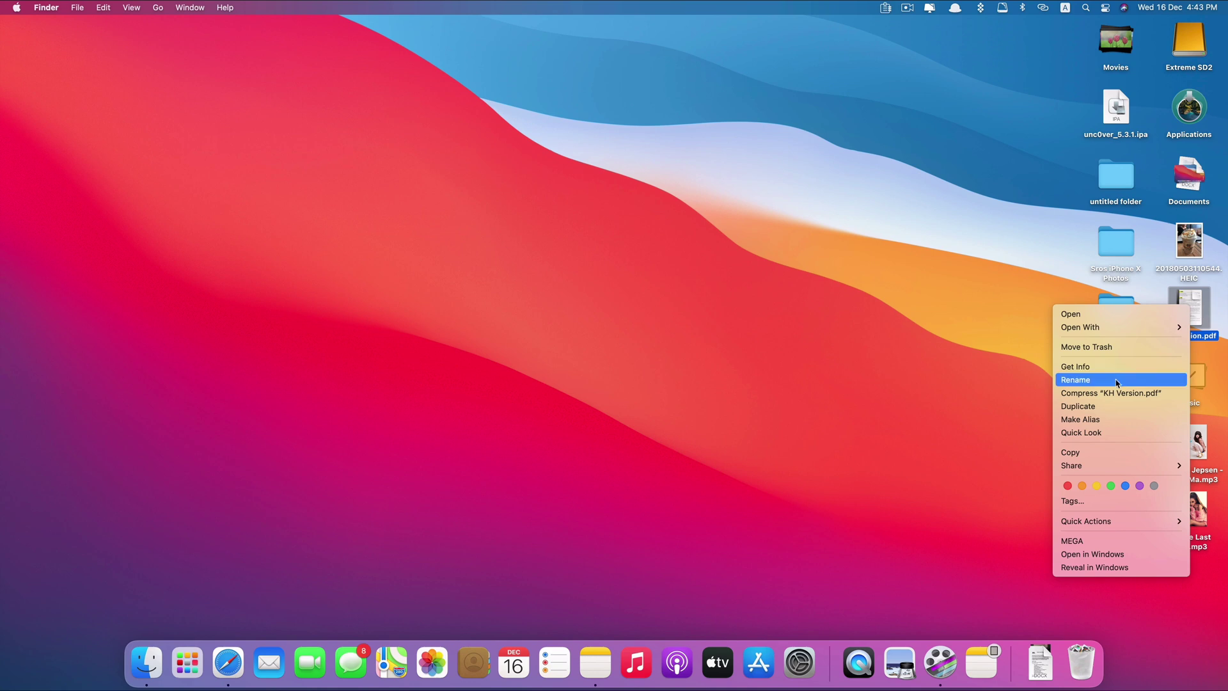
left_click(1100, 454)
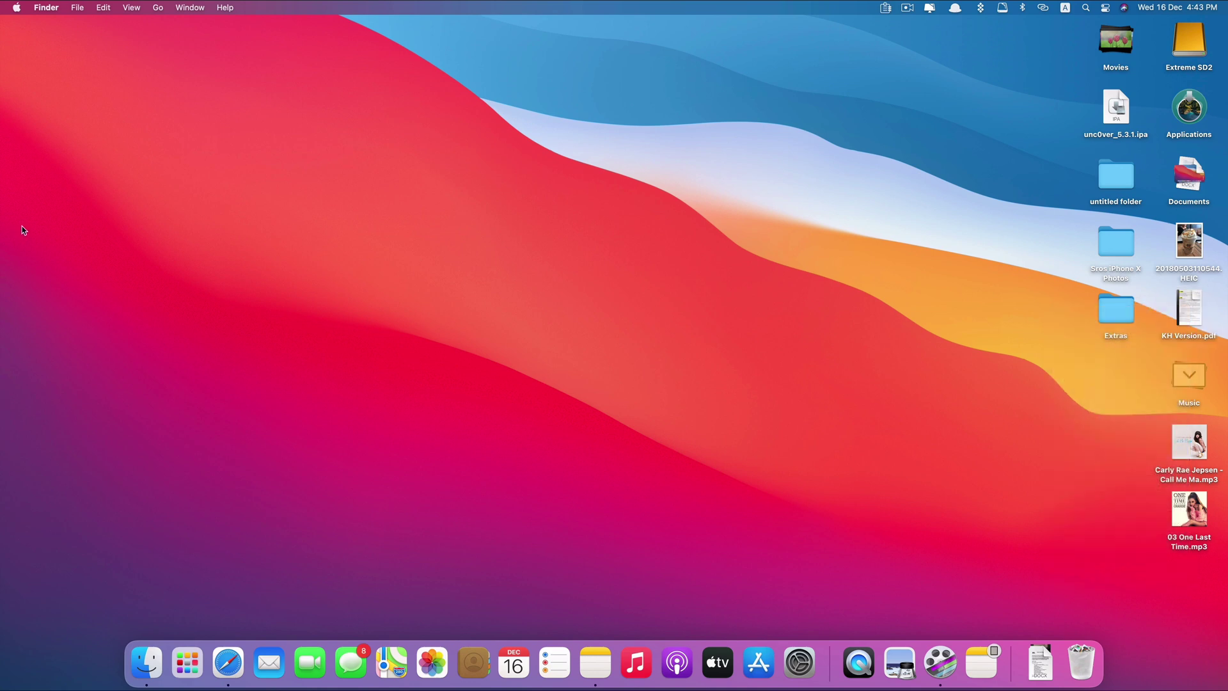
Preview KH Version.pdf in the All clipboard history and scroll through its Khmer-text pages
mouse_move(2, 254)
left_click(41, 256)
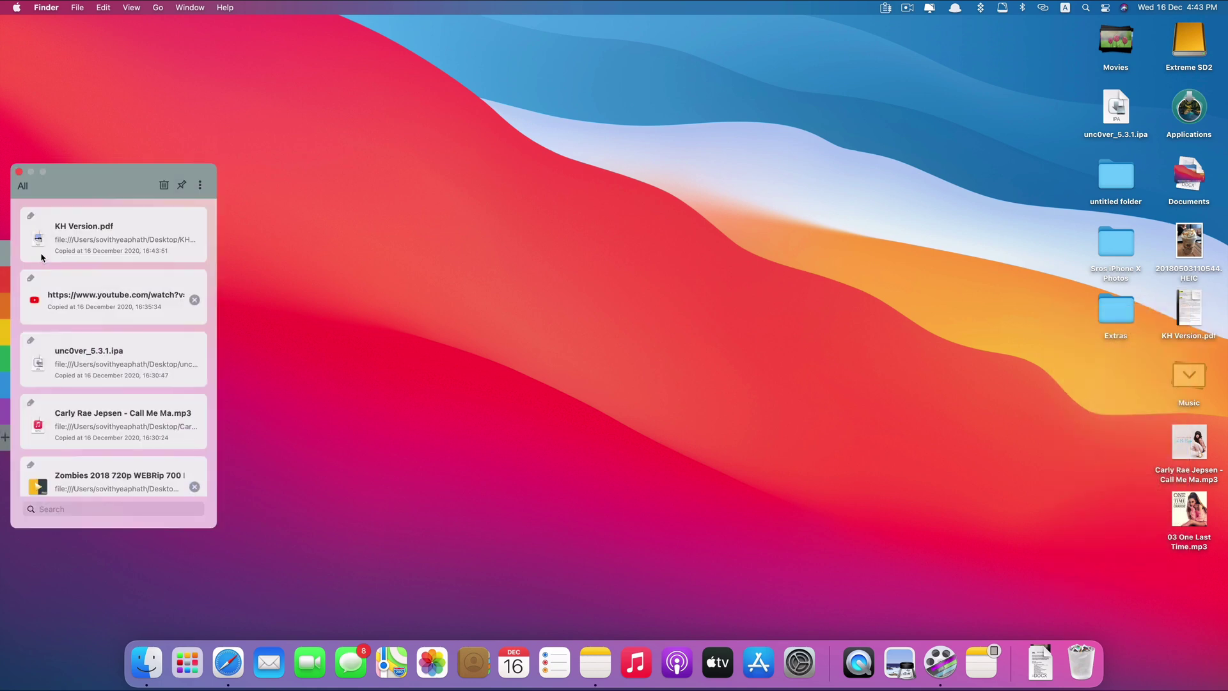
mouse_move(97, 237)
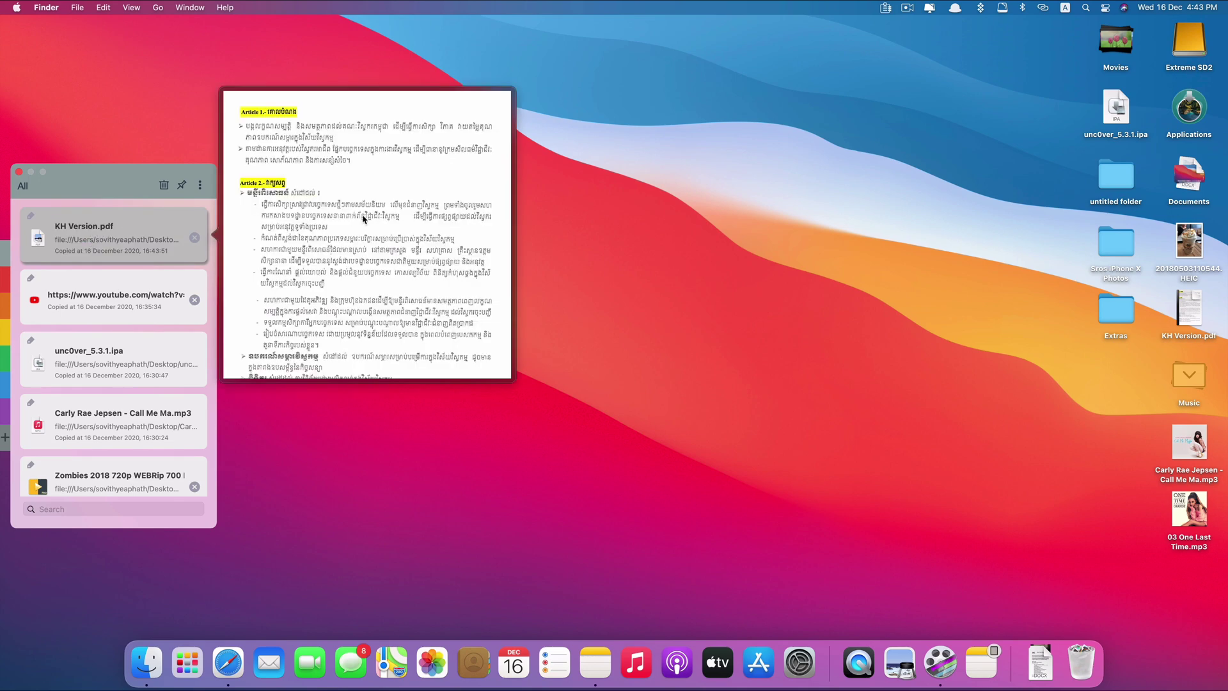
scroll(363, 219, "down", 10)
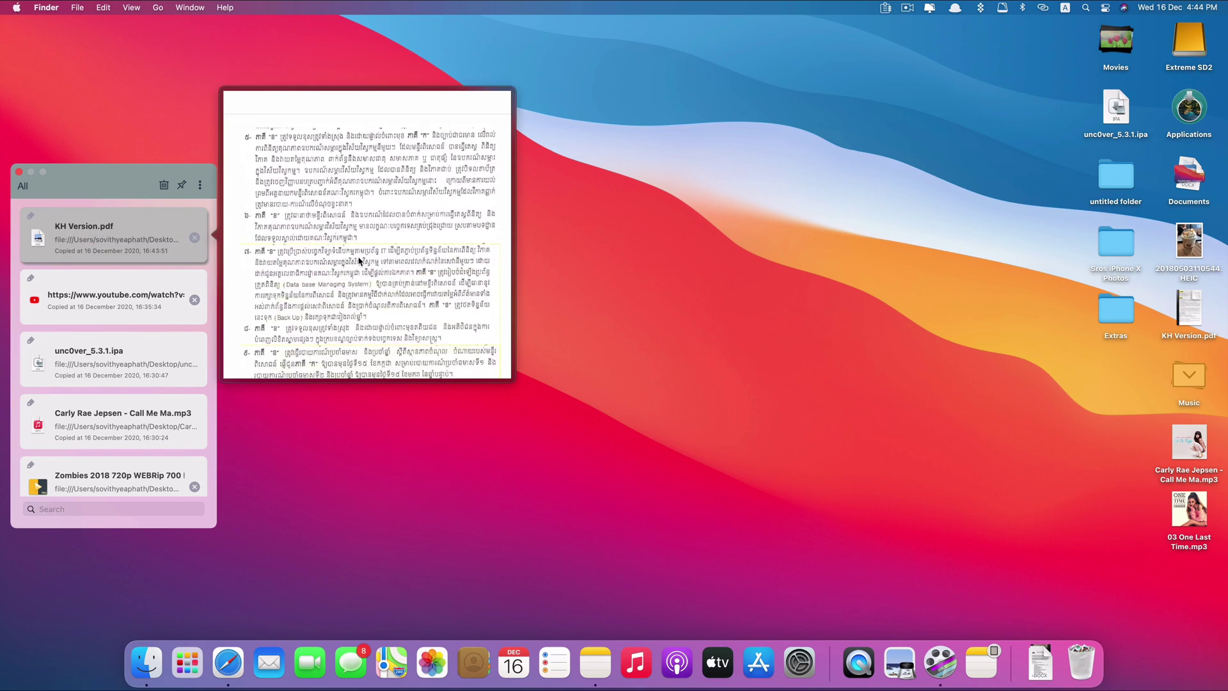
scroll(360, 261, "down", 10)
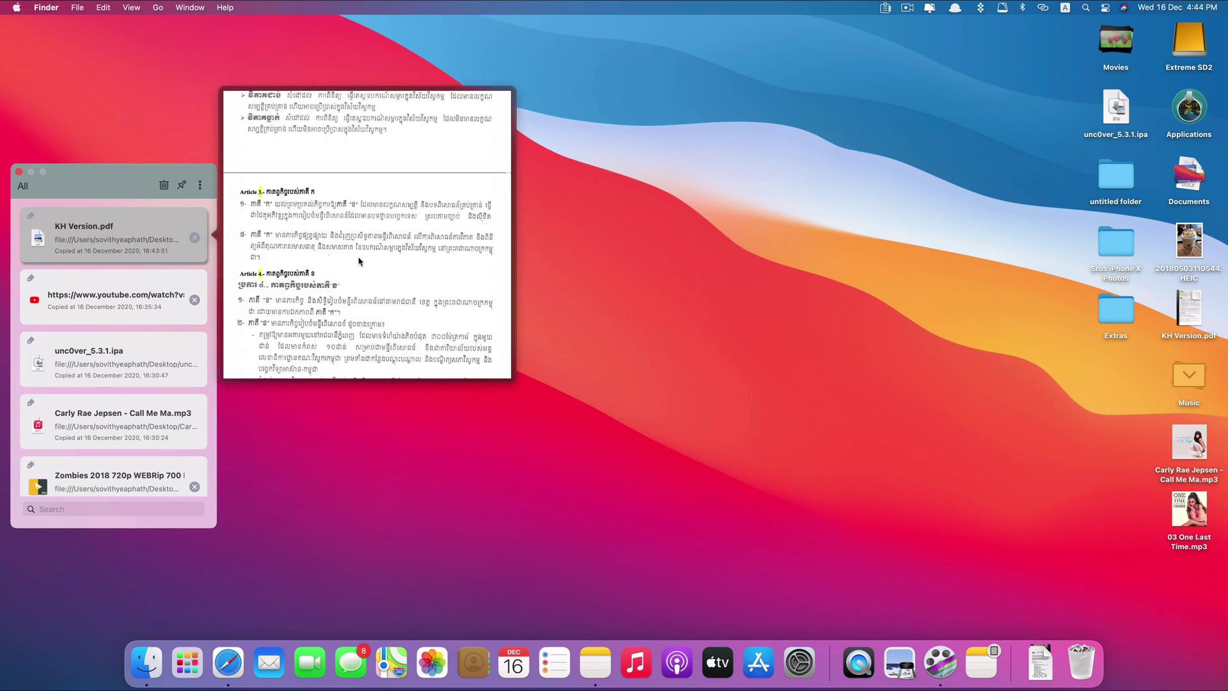
scroll(359, 261, "down", 5)
scroll(359, 261, "up", 15)
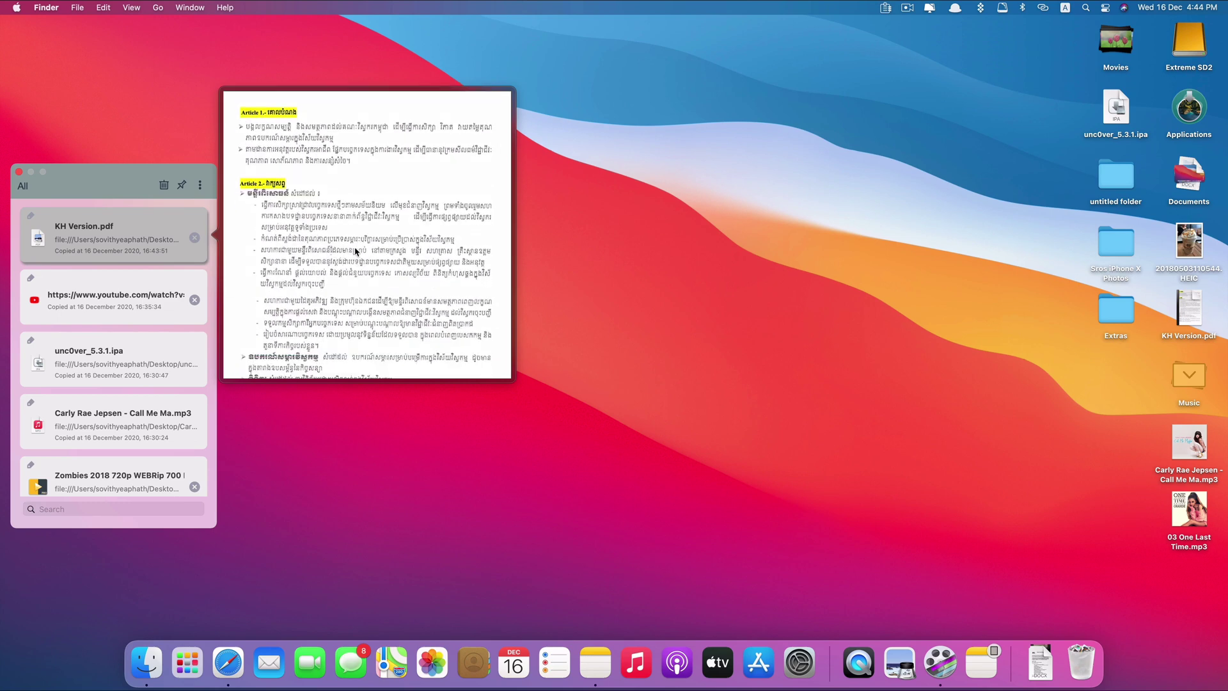
scroll(356, 251, "down", 10)
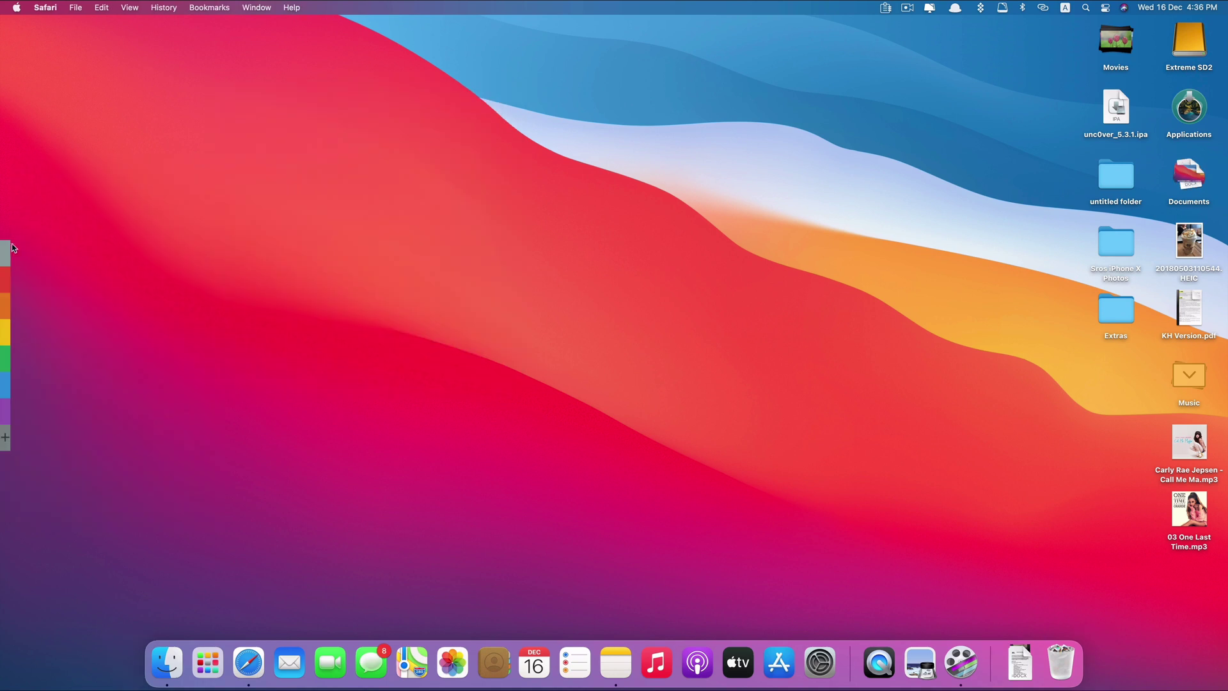
Create an orange clipboard category named 'Music', then open and close its panel
left_click(5, 438)
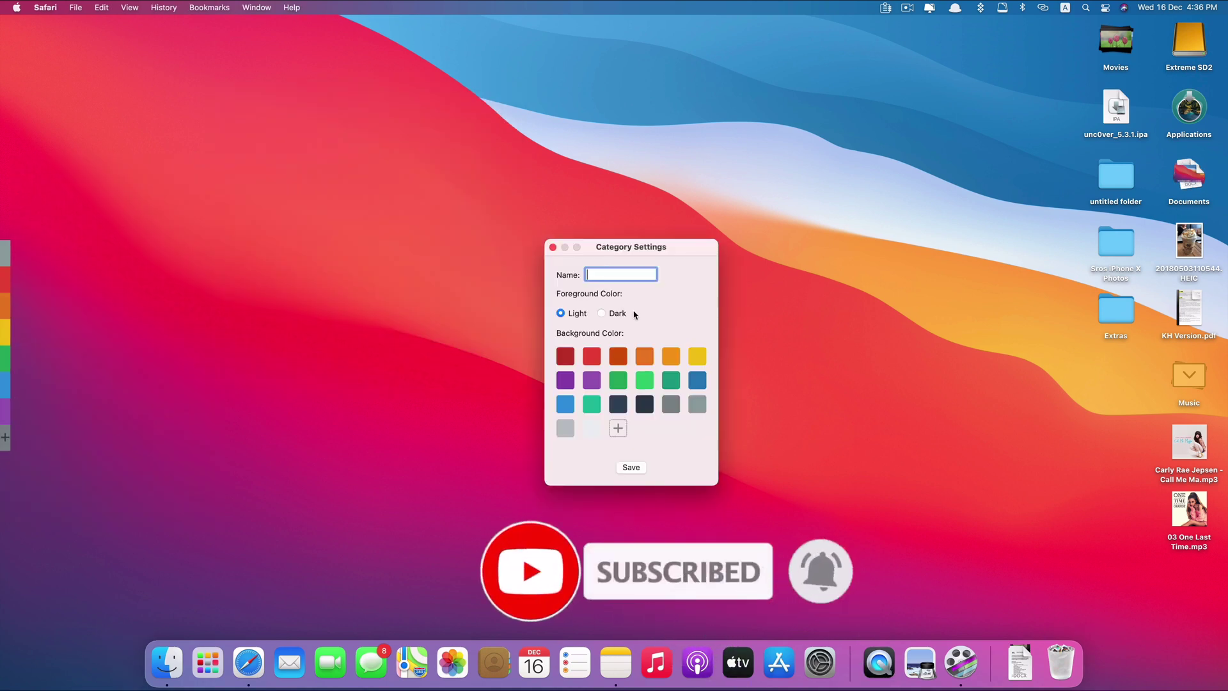
left_click(665, 357)
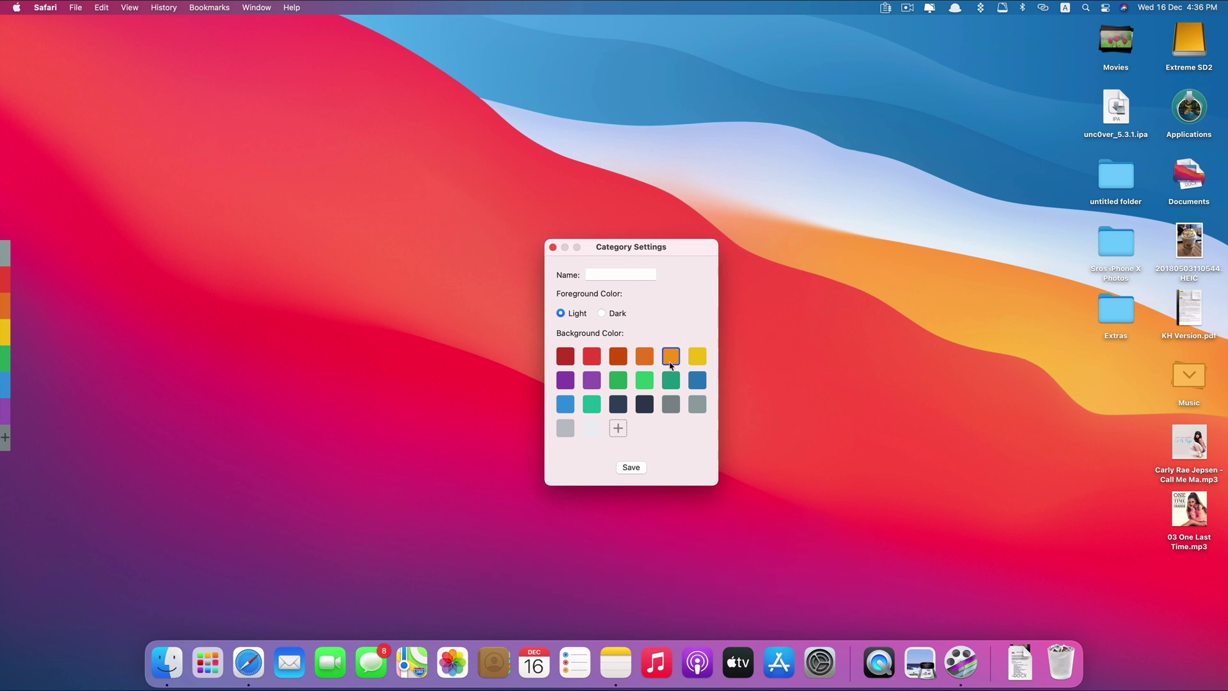
left_click(611, 274)
type("Music")
left_click(631, 467)
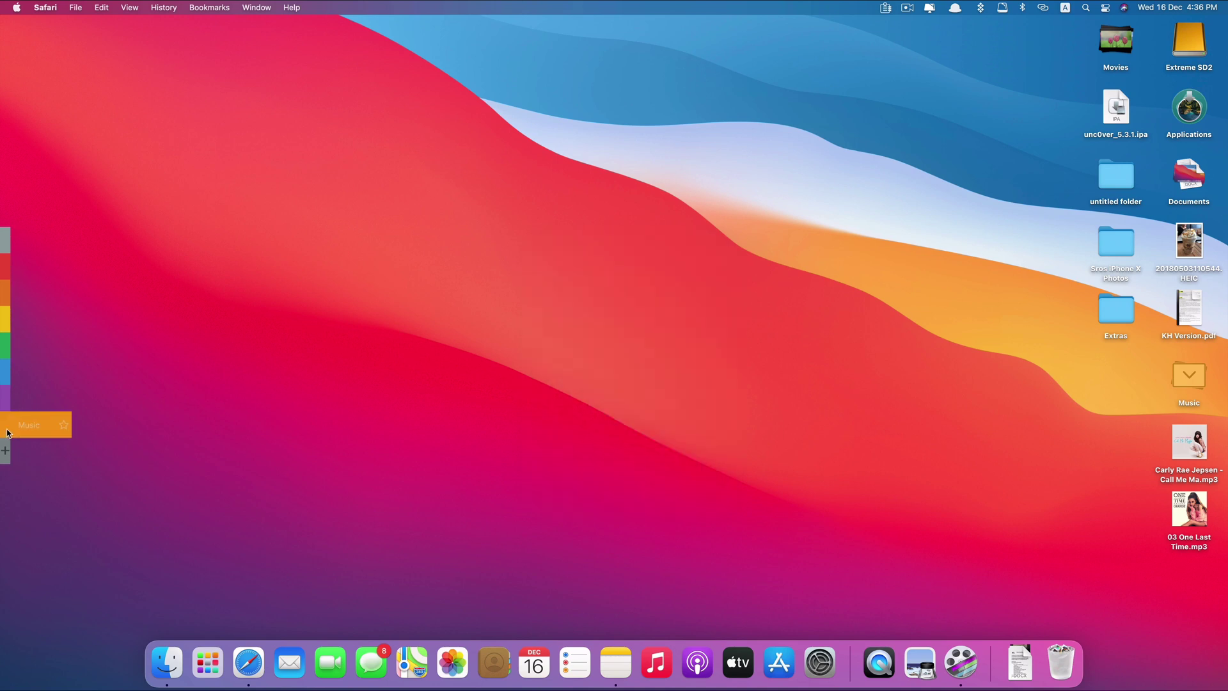
left_click(19, 425)
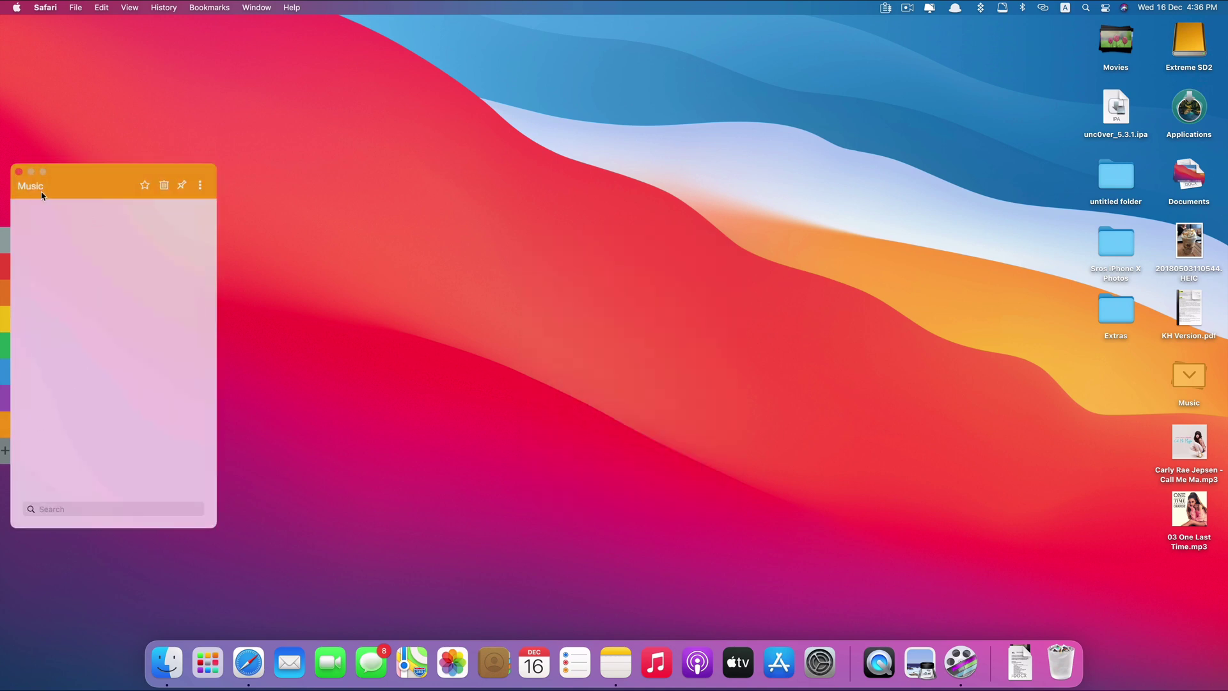
key("super+n")
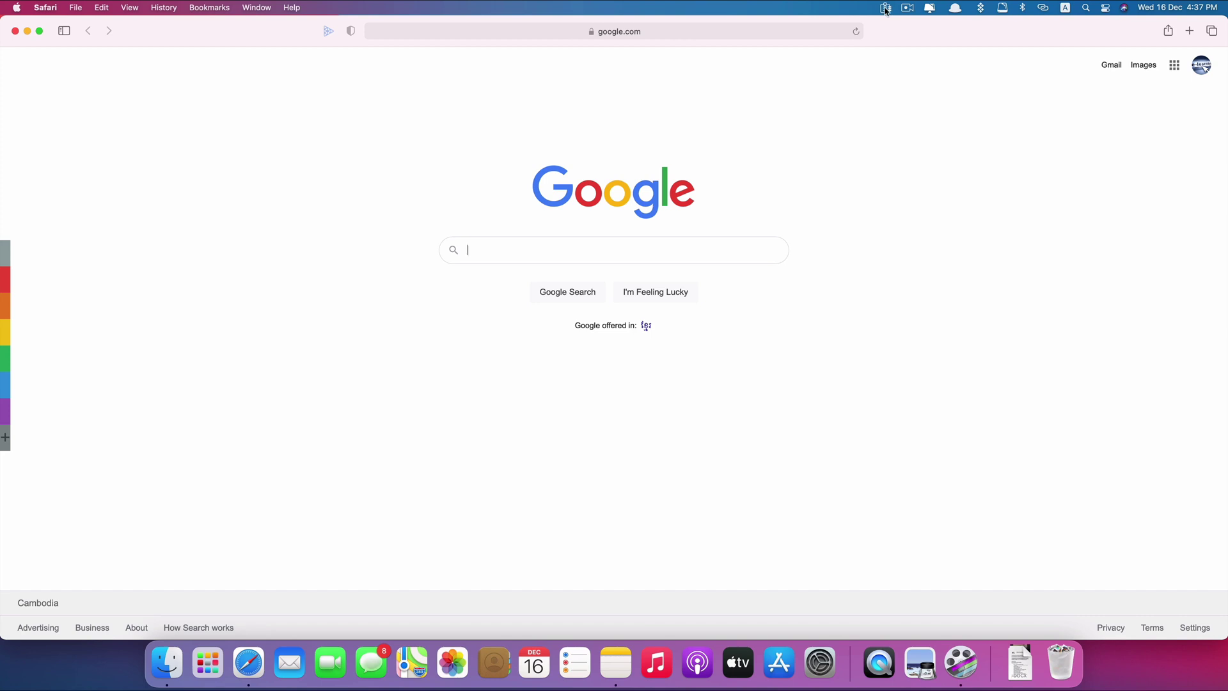
Turn on Auto Hide ColorBar in Oka Paste's Appearance preferences, with a 3-second delay
left_click(887, 9)
left_click(889, 119)
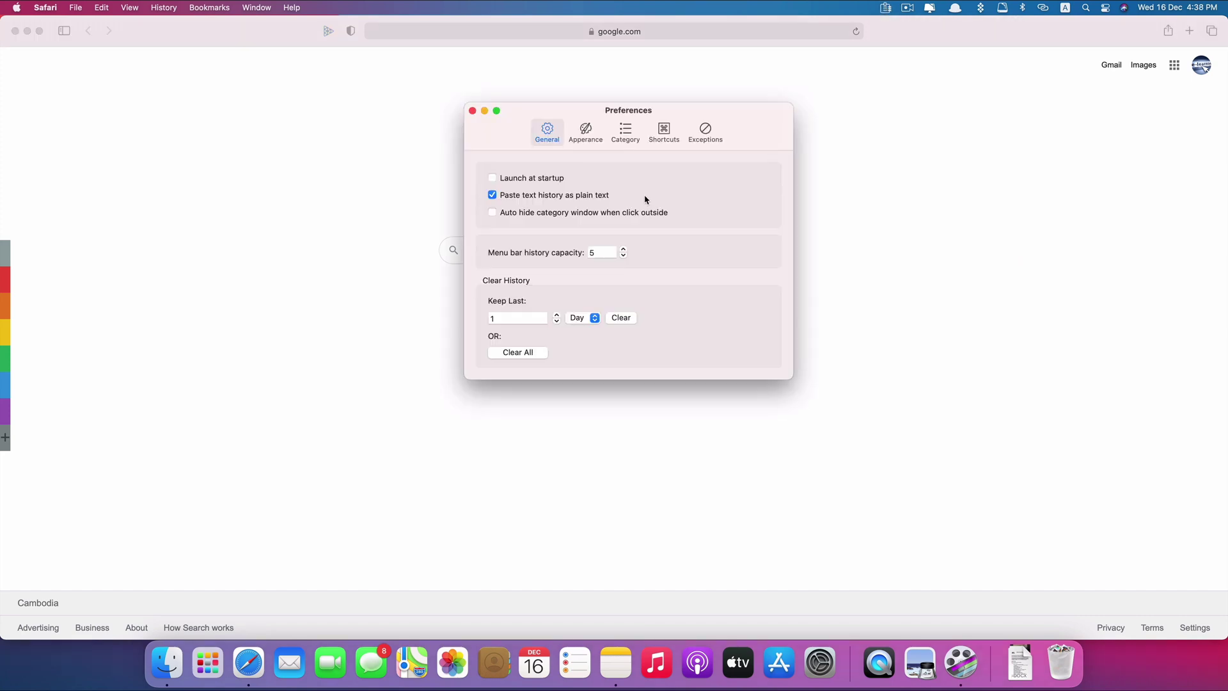
left_click(585, 133)
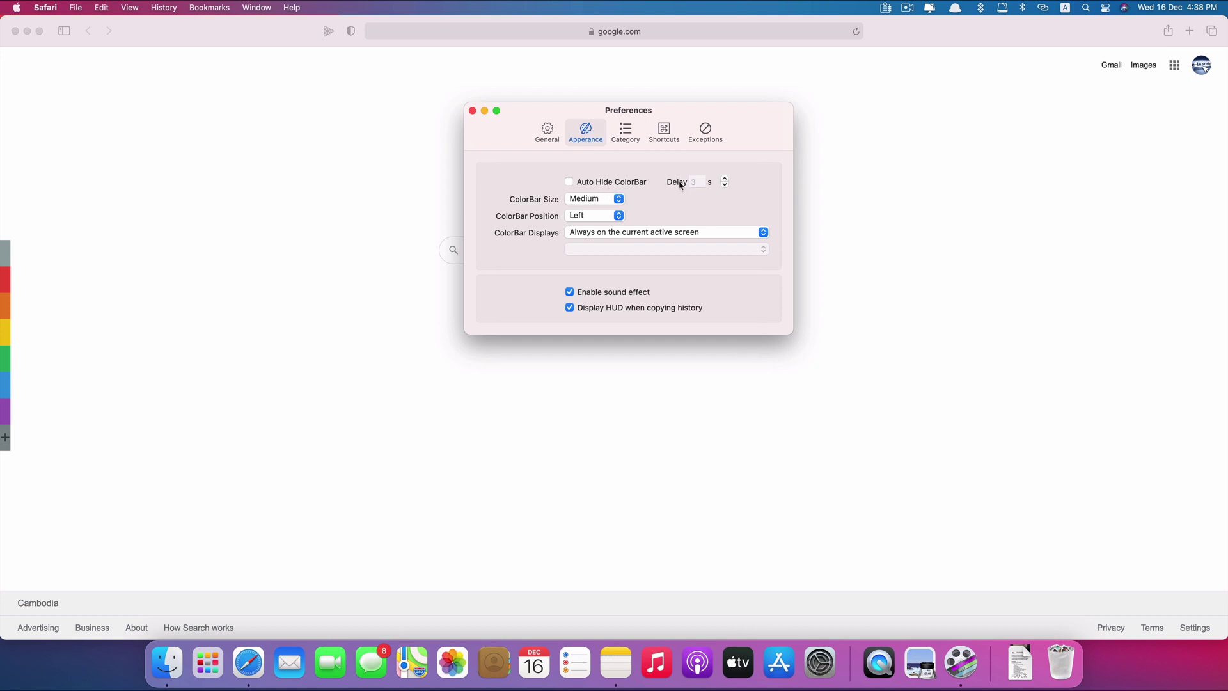
left_click(570, 183)
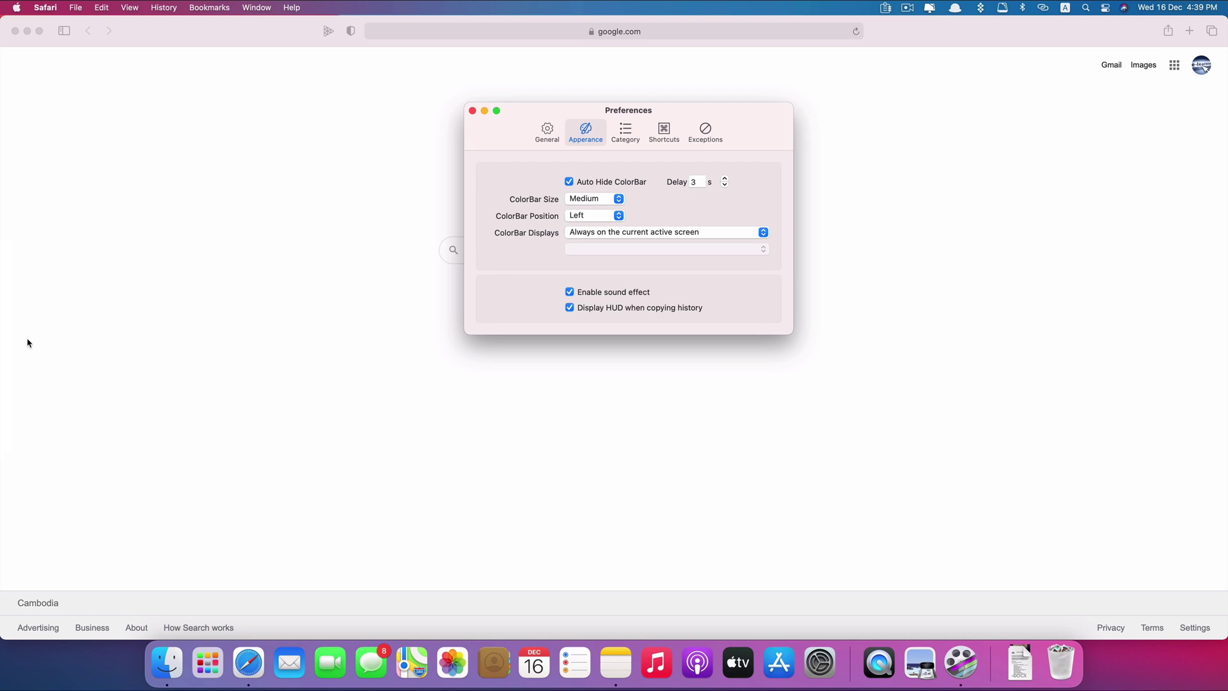
mouse_move(4, 341)
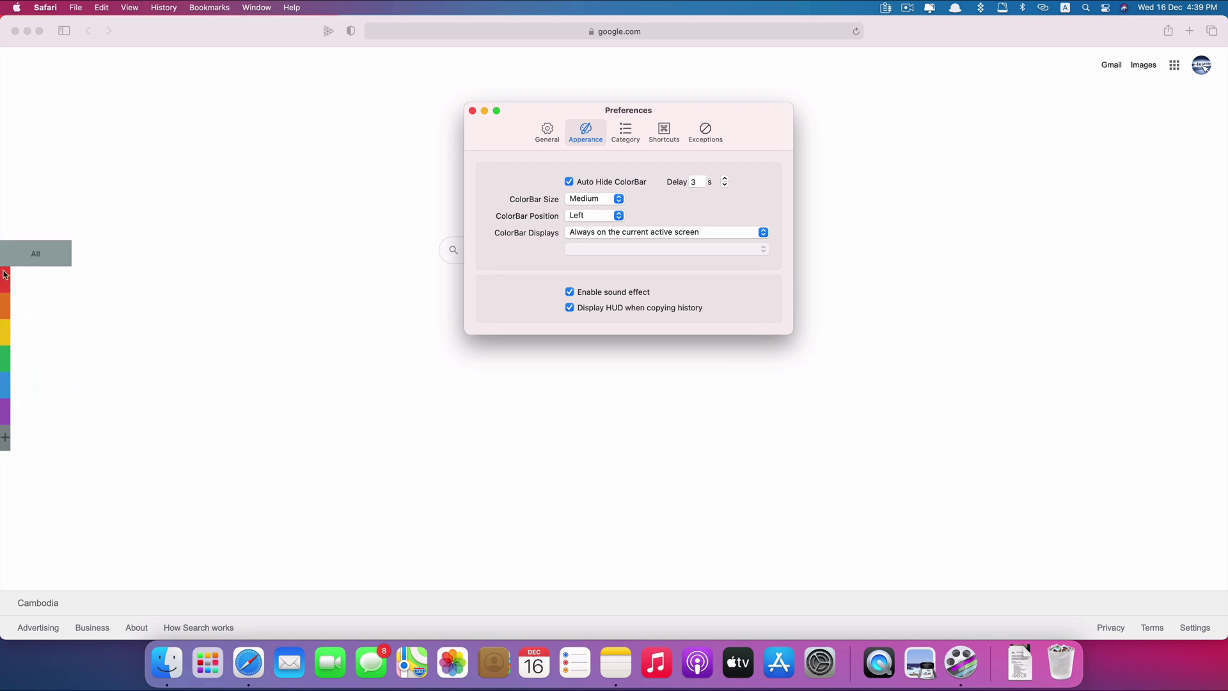
Enable Launch at startup in Oka Paste's General preferences
left_click(546, 131)
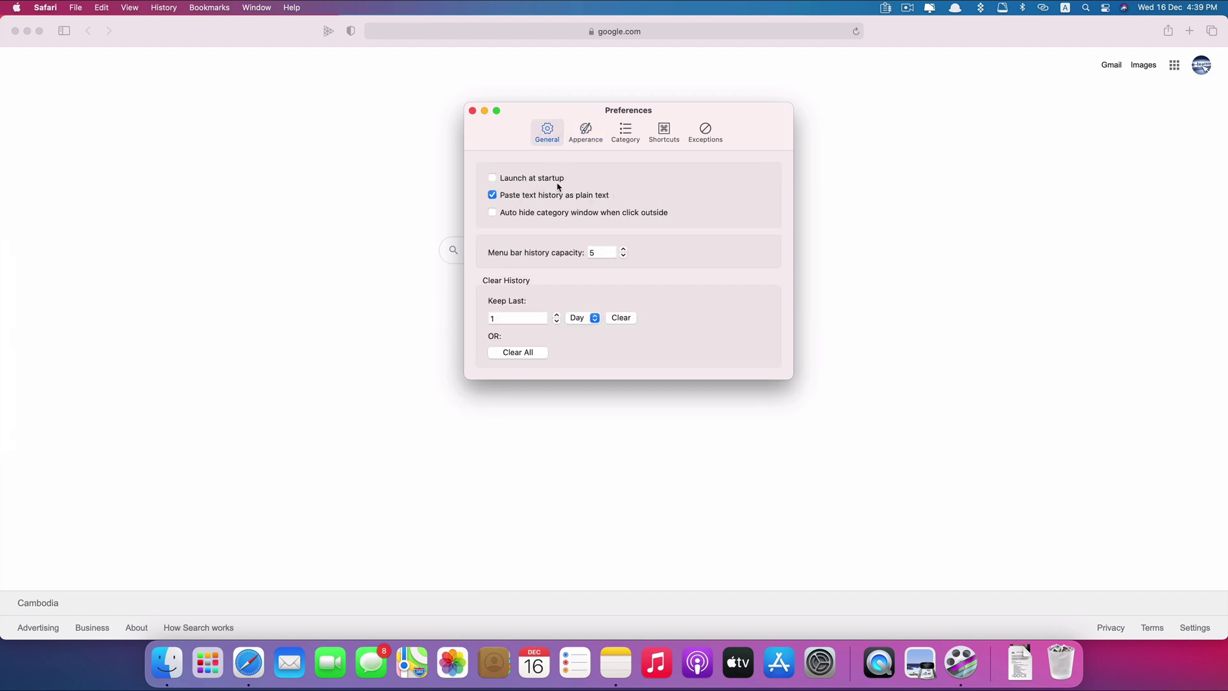
left_click(541, 181)
mouse_move(2, 364)
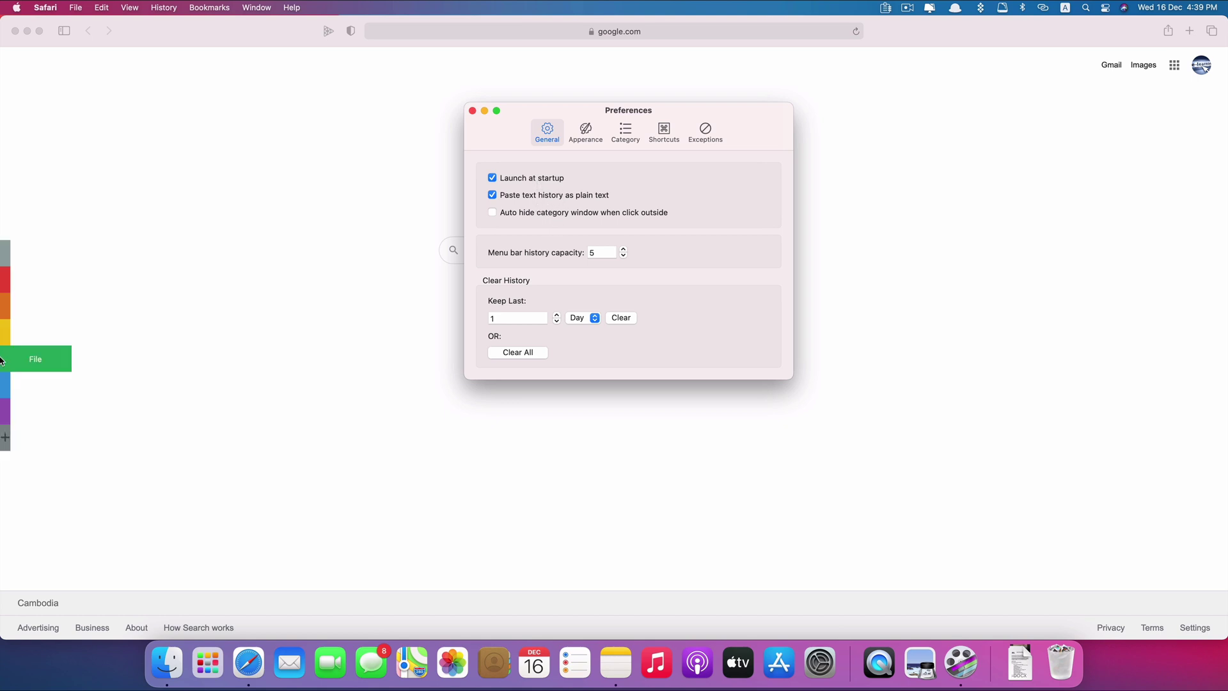